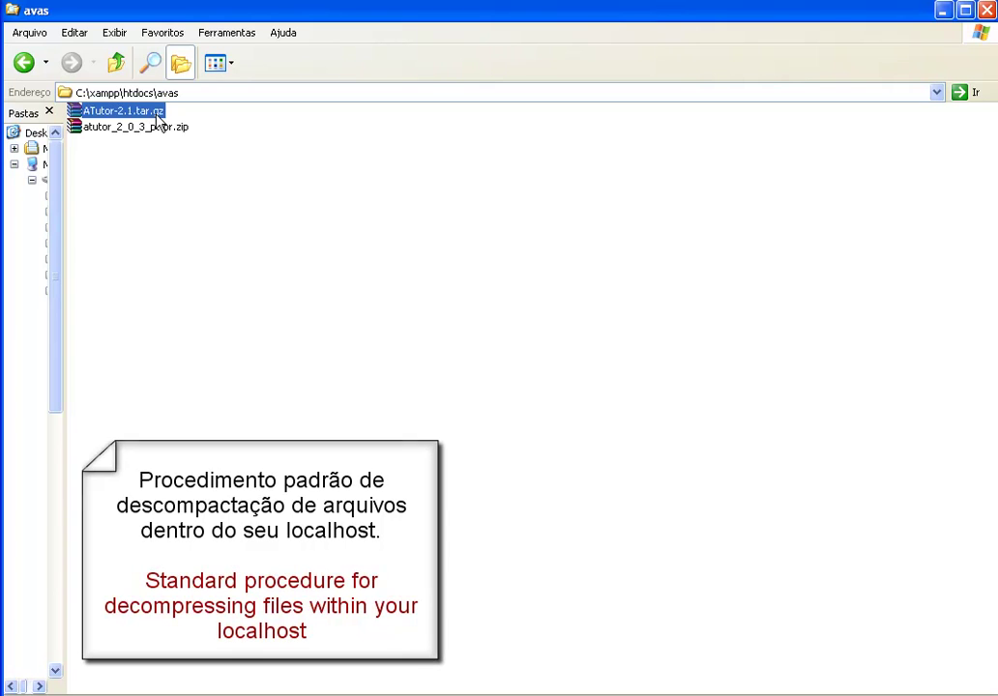
Extract ATutor-2.1.tar.gz here in the avas folder
right_click(157, 118)
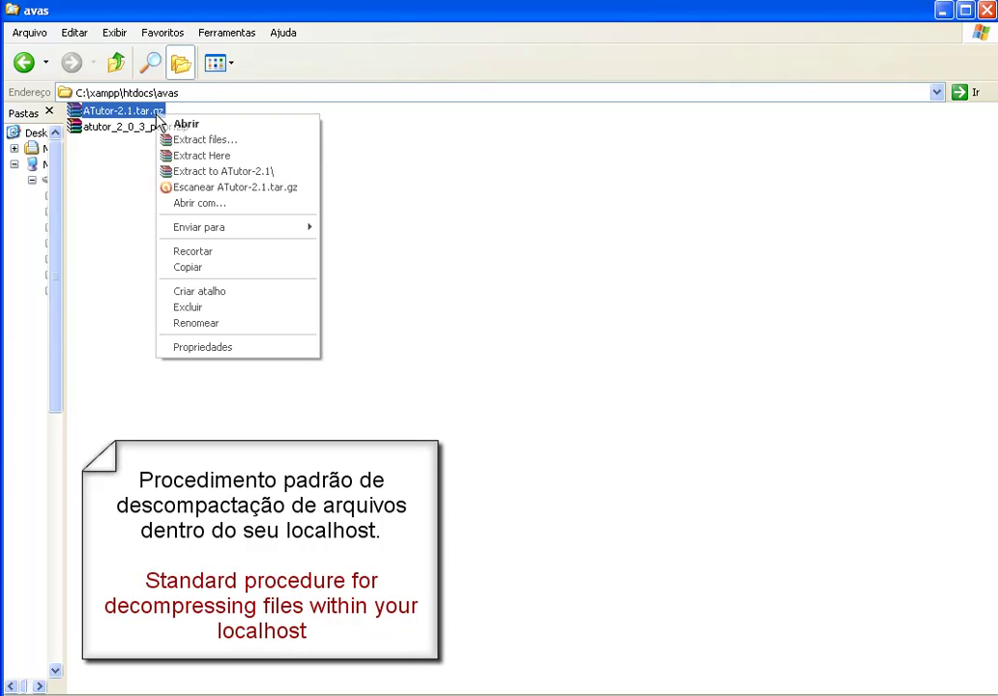
click(190, 156)
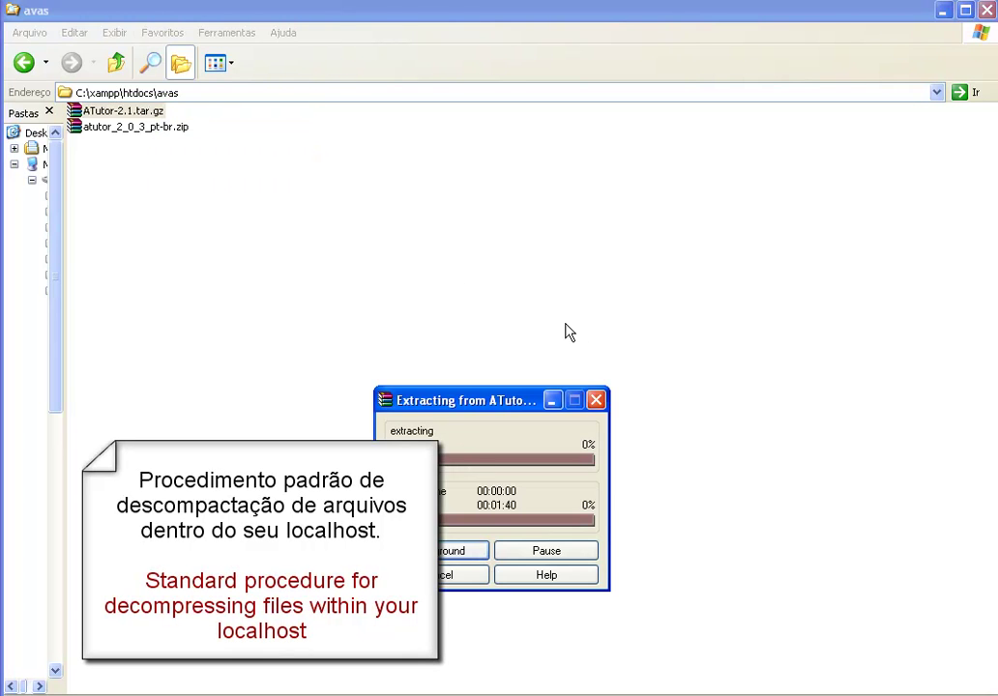
drag(513, 406, 579, 273)
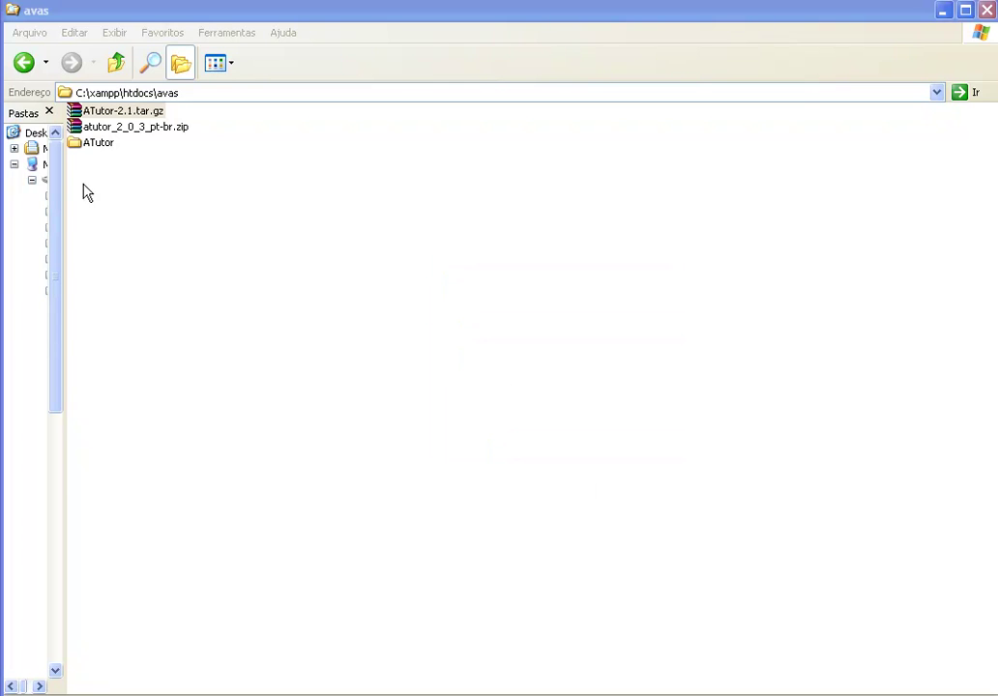
Open the extracted ATutor folder and show its contents in List view
drag(78, 147, 259, 254)
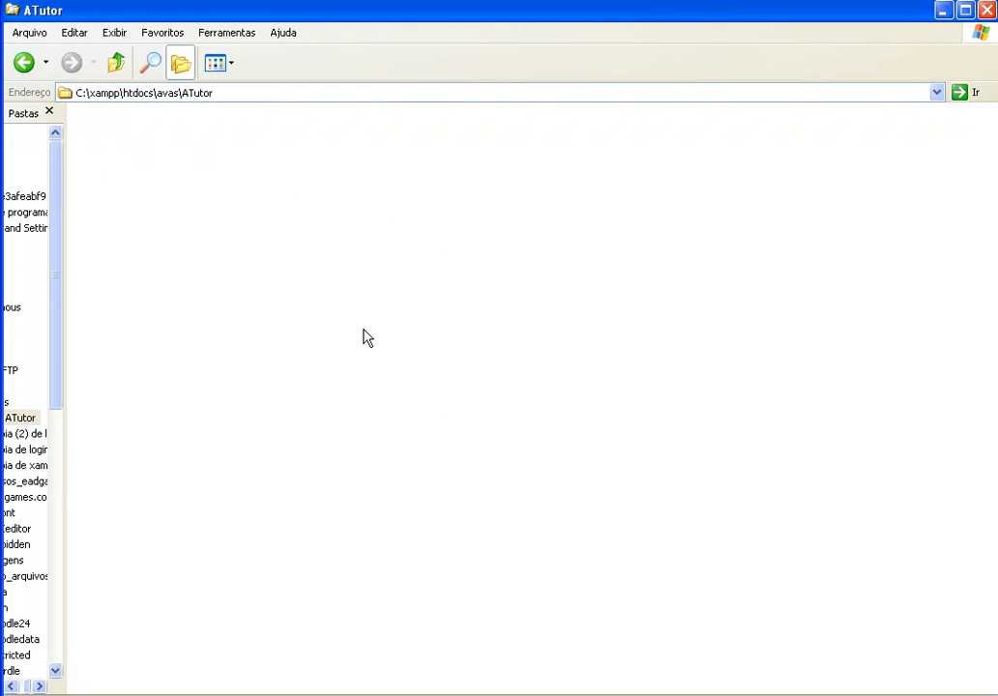
click(229, 62)
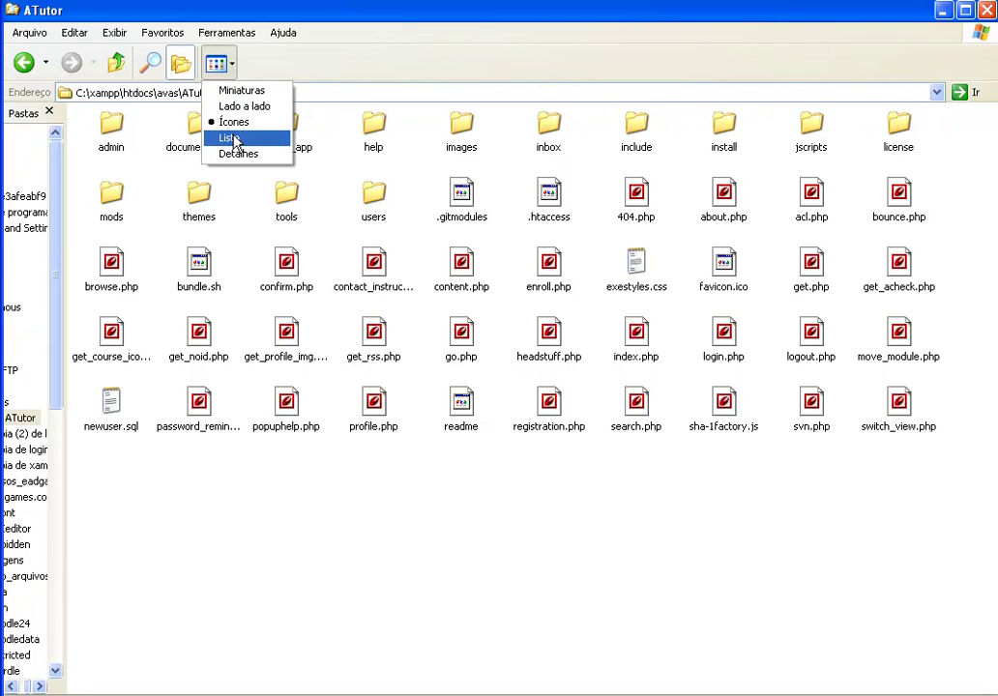
click(230, 137)
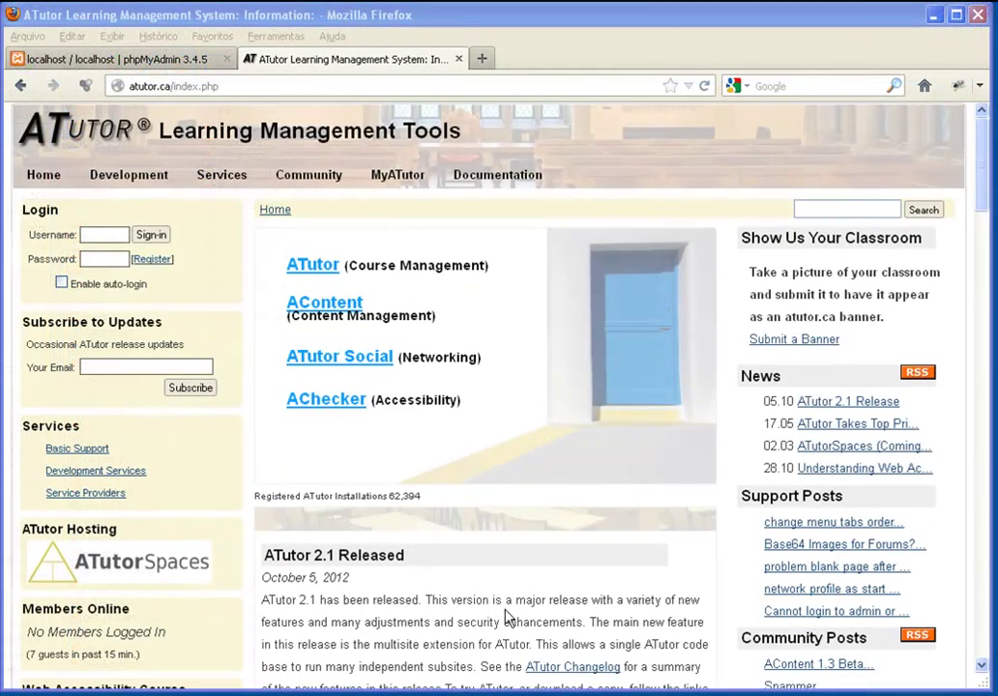
Go from the ATutor home page through ATutor Download to the installation Requirements page
click(194, 86)
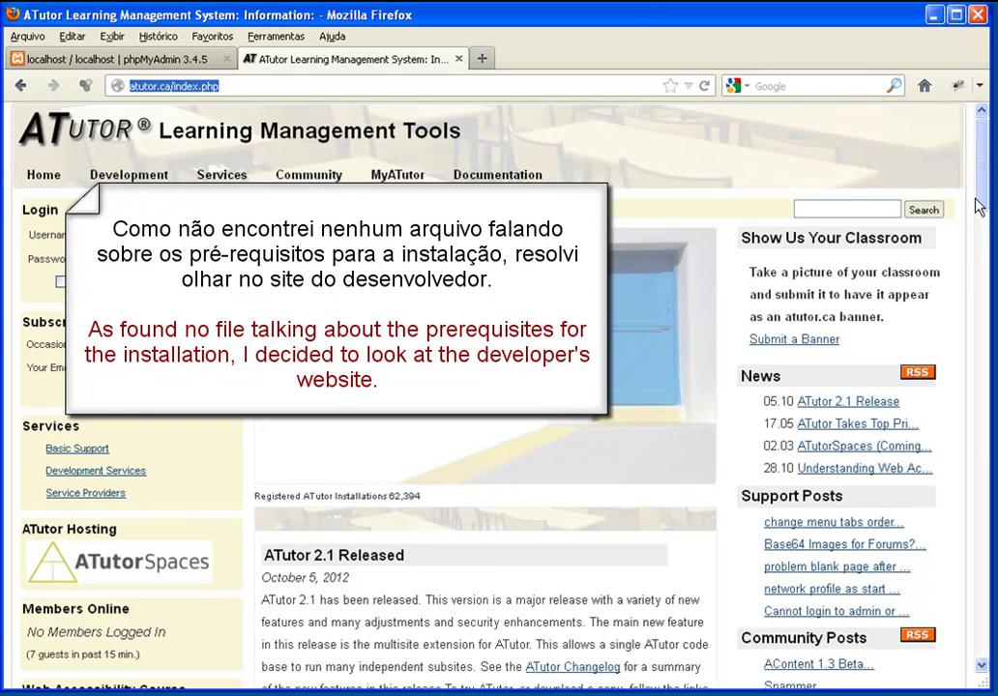
drag(982, 209, 980, 251)
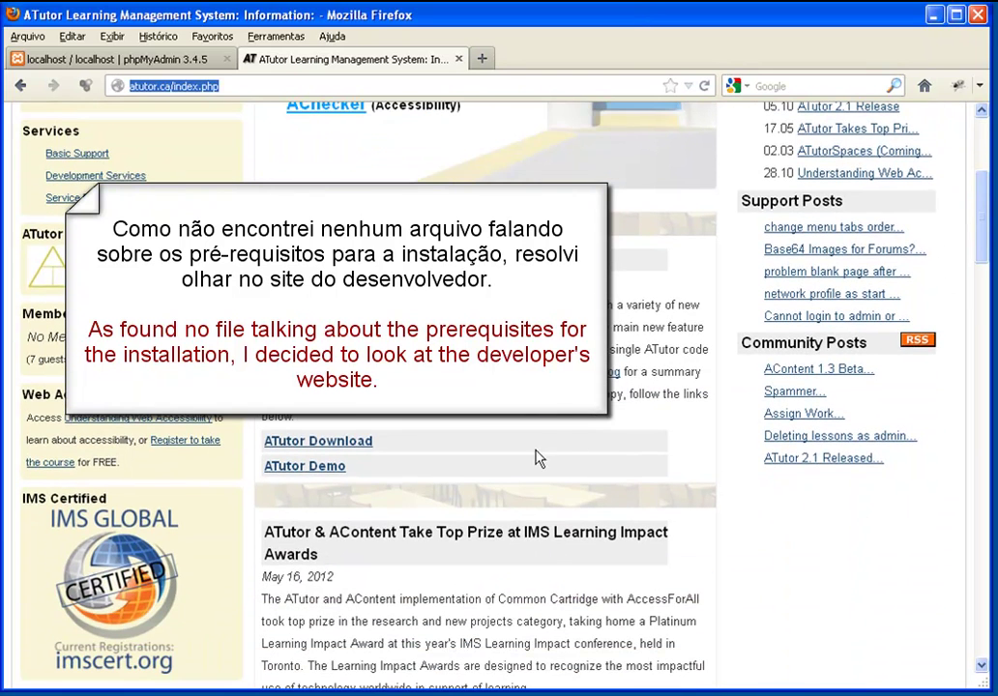
click(345, 446)
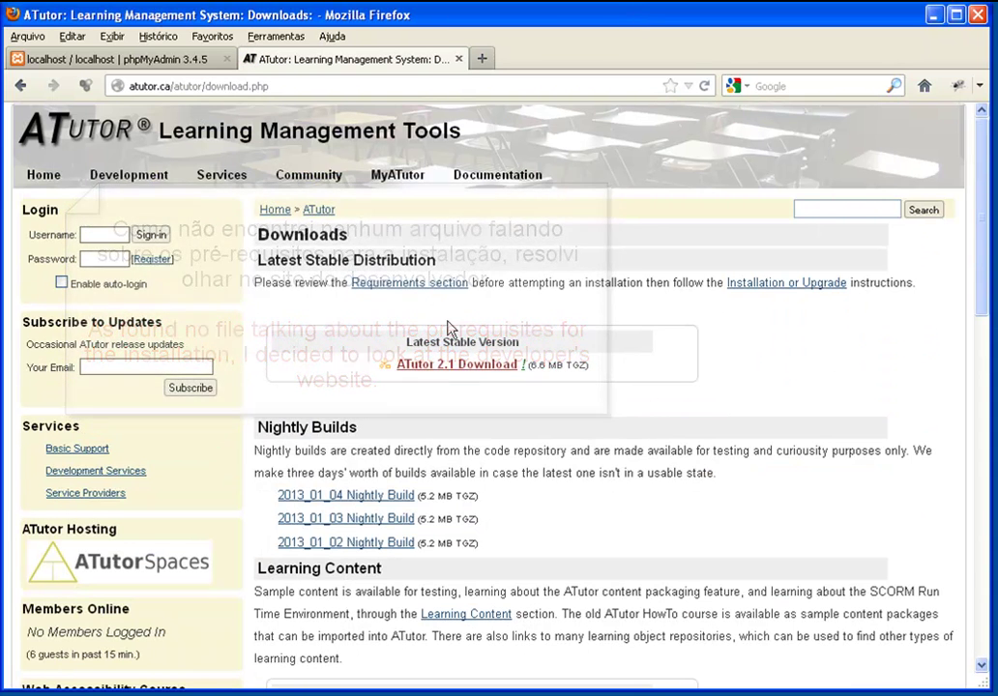
click(410, 284)
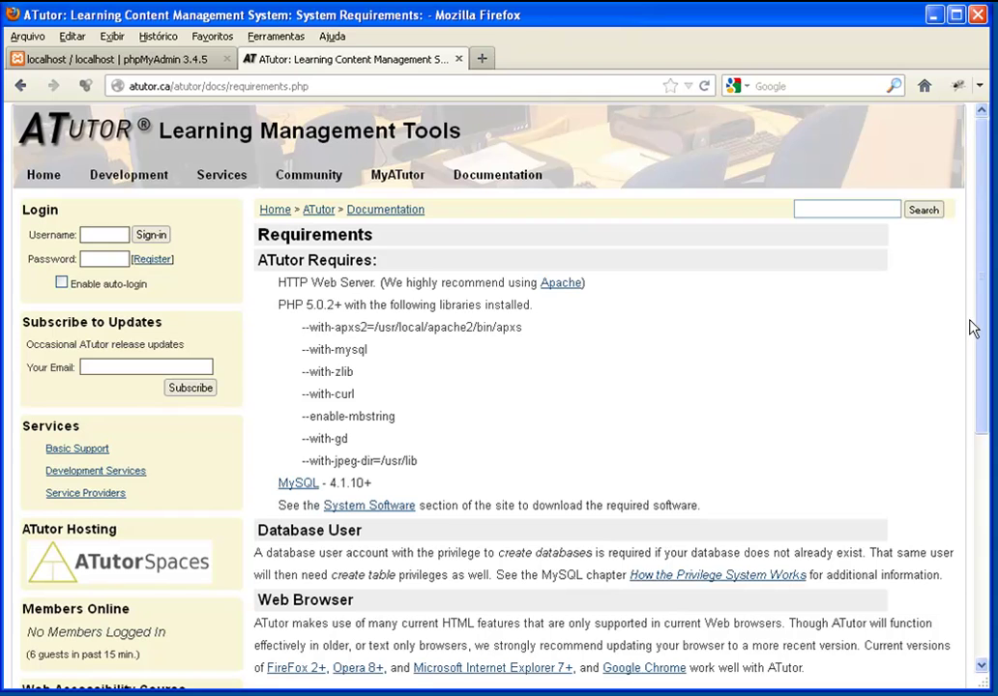
drag(973, 345, 977, 370)
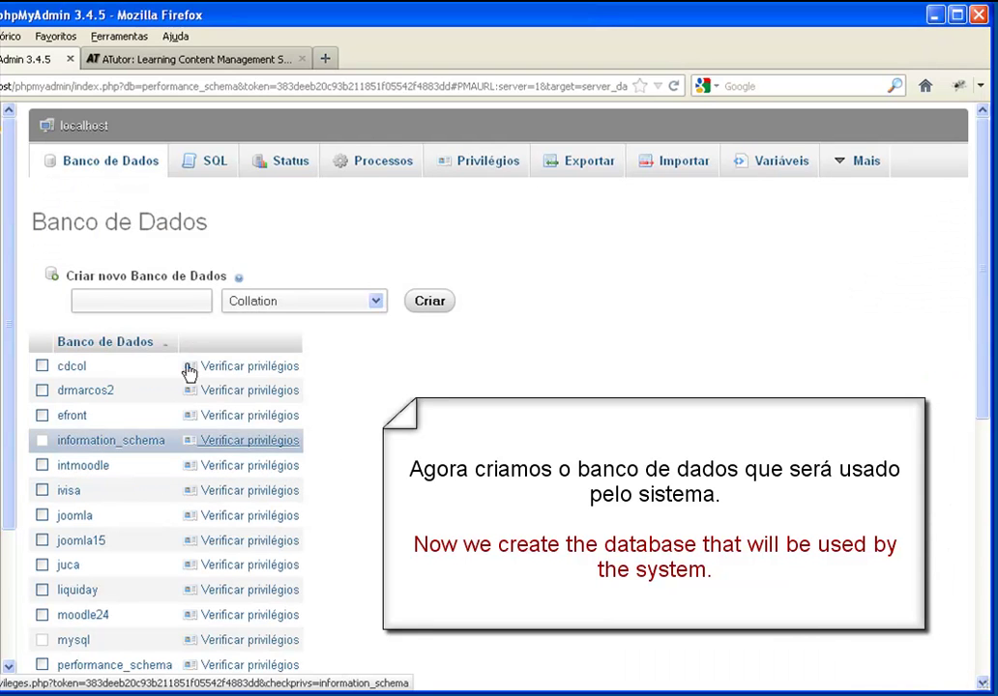
Create an 'atutor' database with utf8_general_ci collation and open its empty structure page
click(156, 296)
text(atutor)
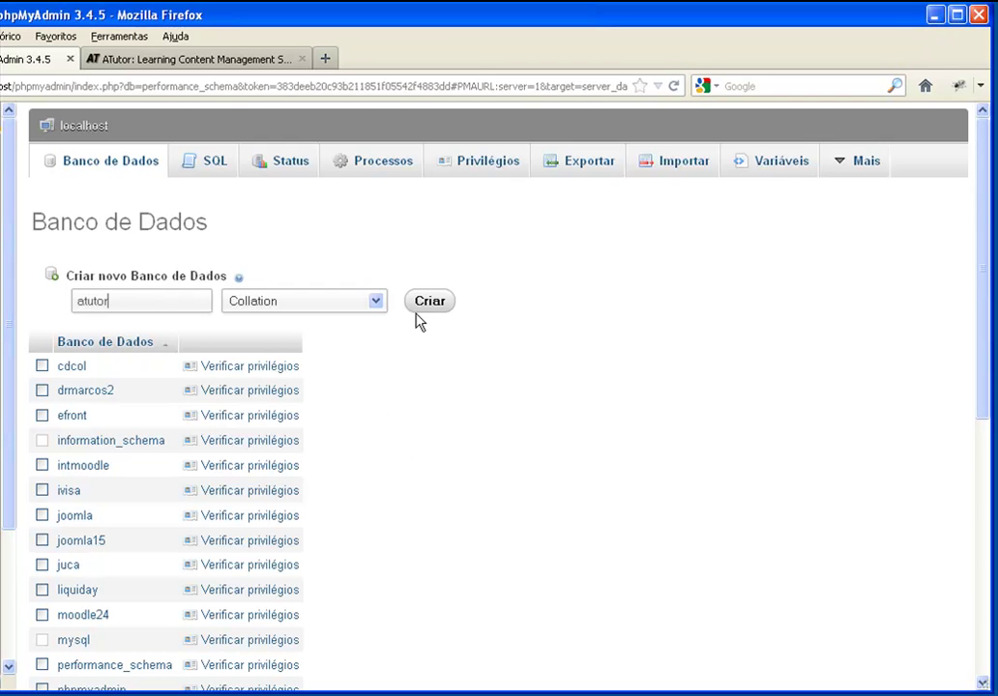
click(375, 306)
drag(379, 352, 382, 567)
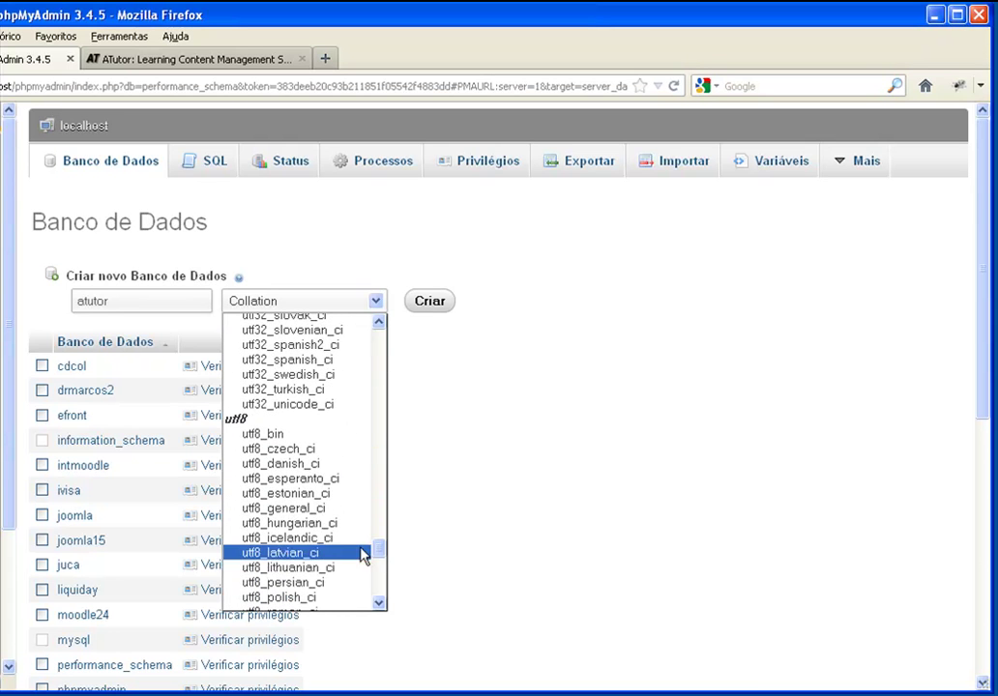
click(337, 510)
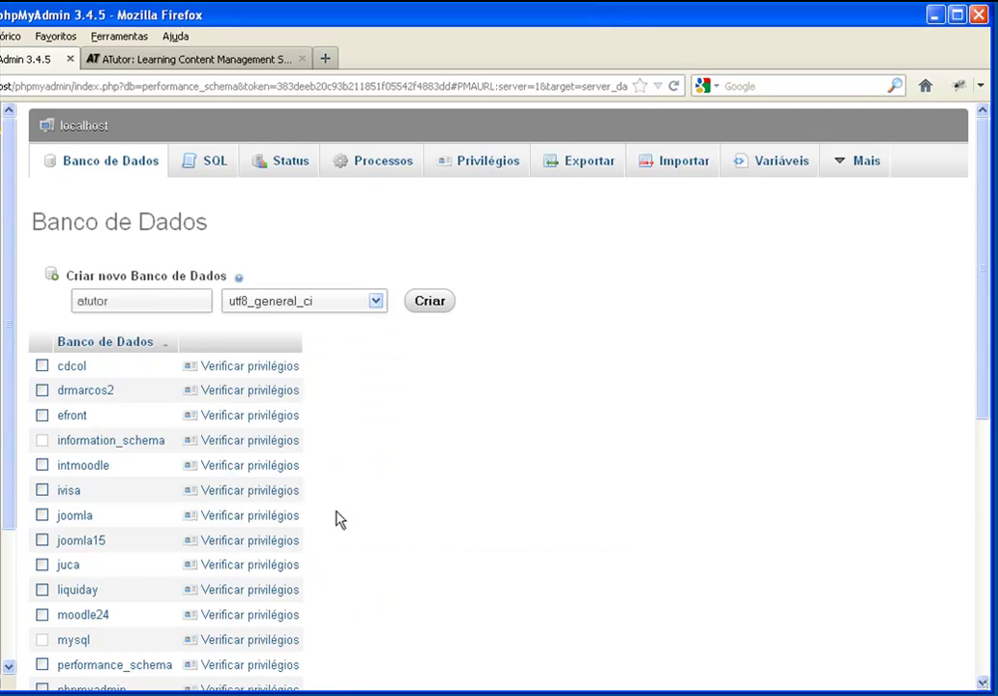
click(421, 308)
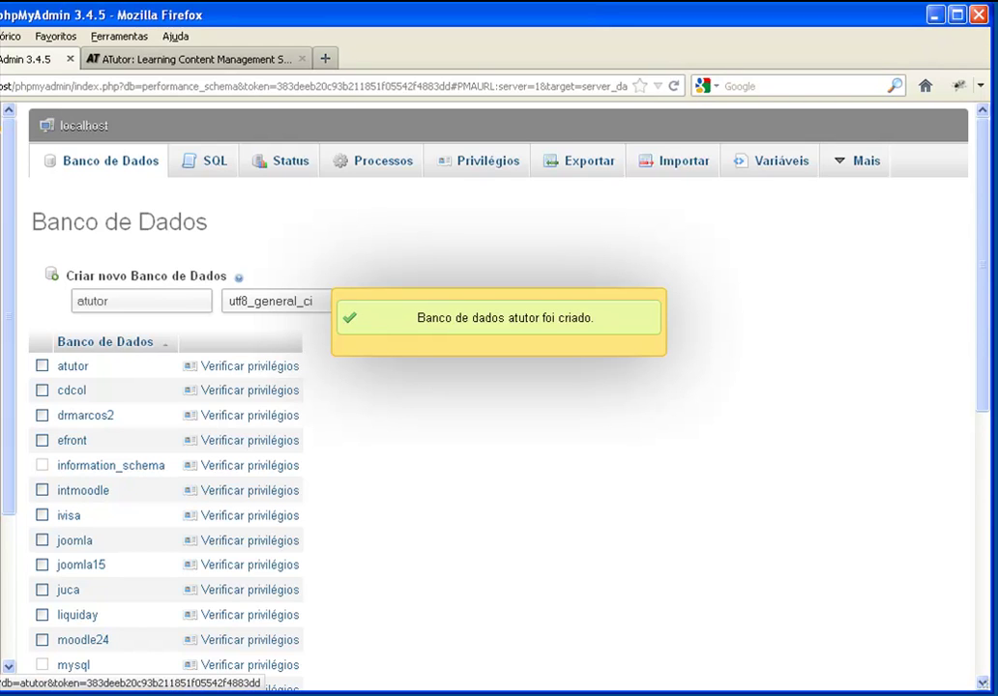
click(72, 366)
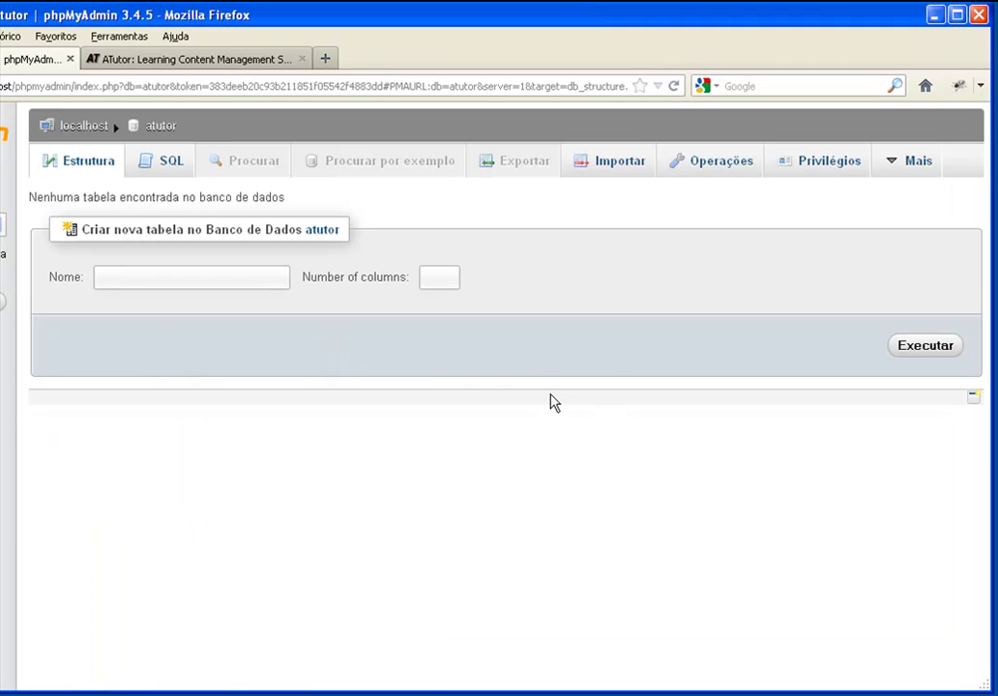
Load localhost/avas/atutor in a new browser tab
key(ctrl+t)
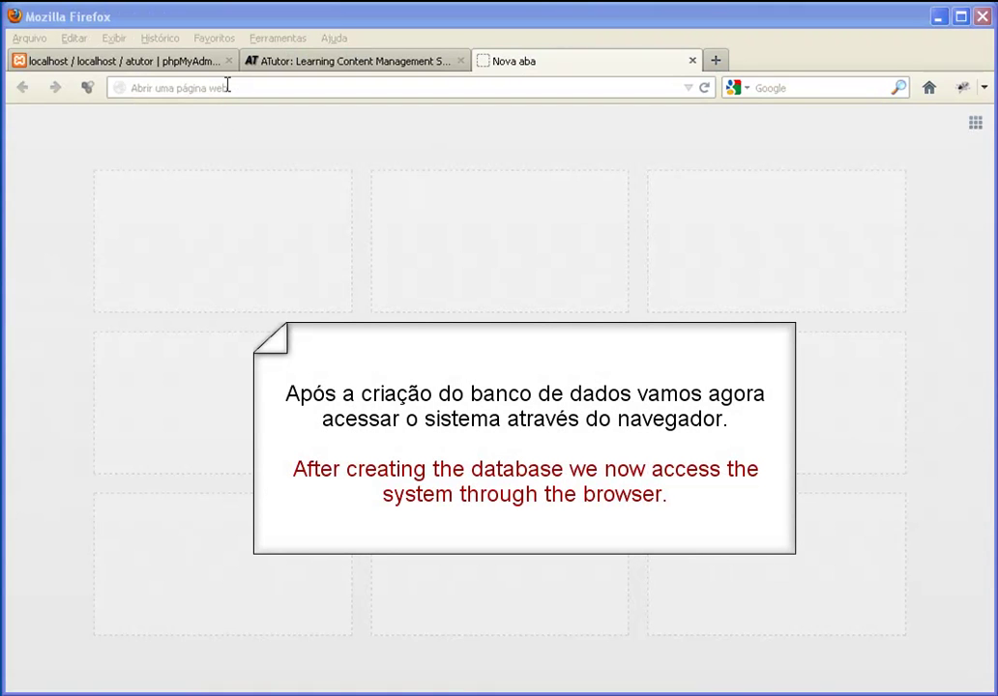
click(227, 86)
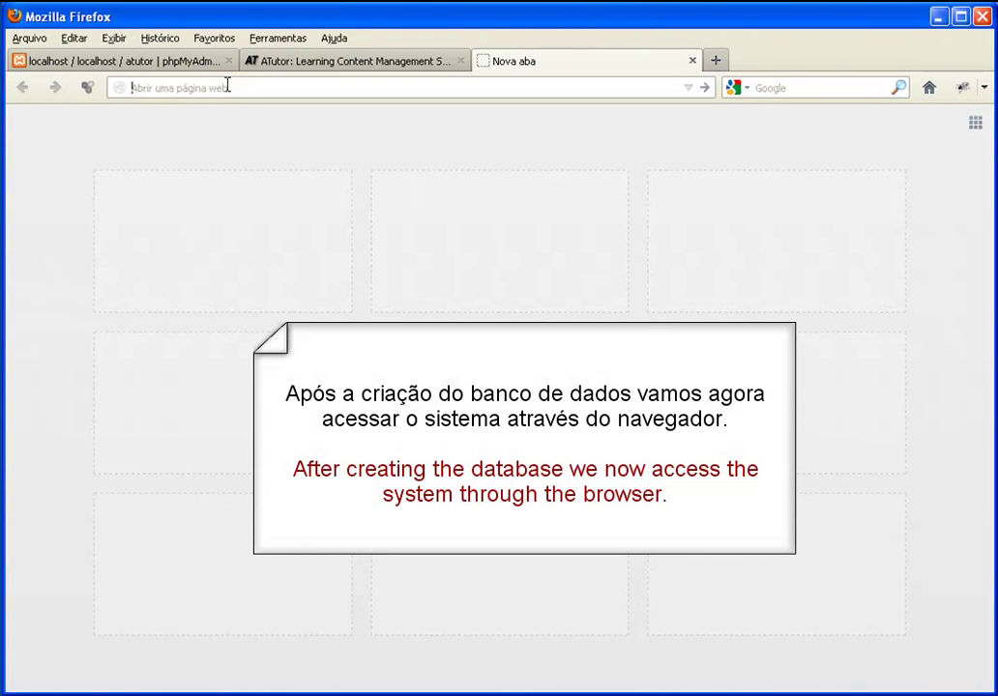
text(localhost/avas/a)
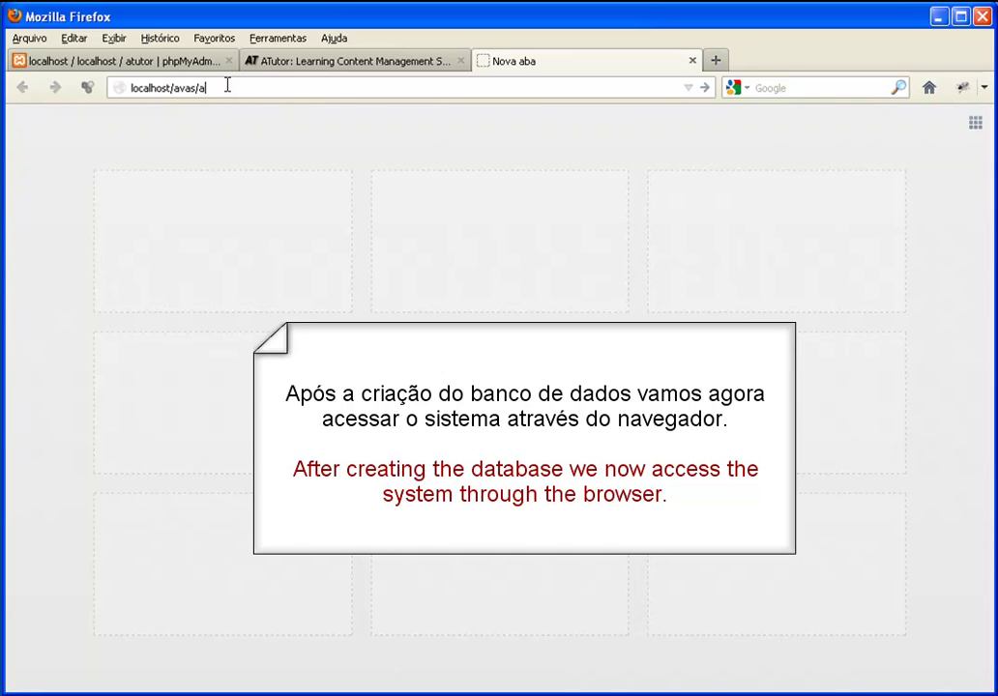
text(tutor)
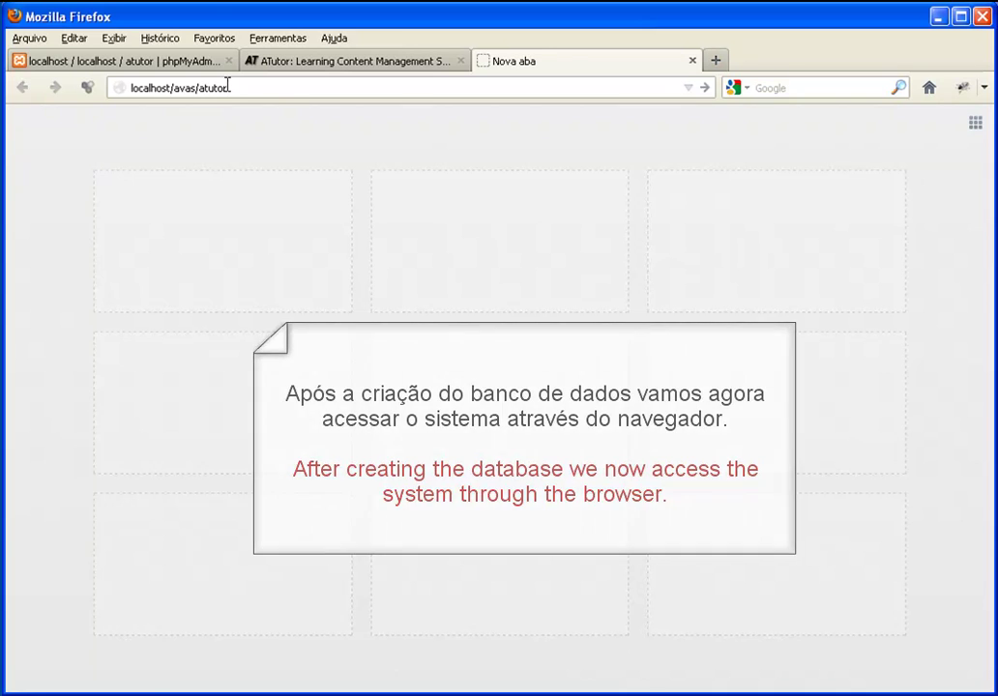
key(Return)
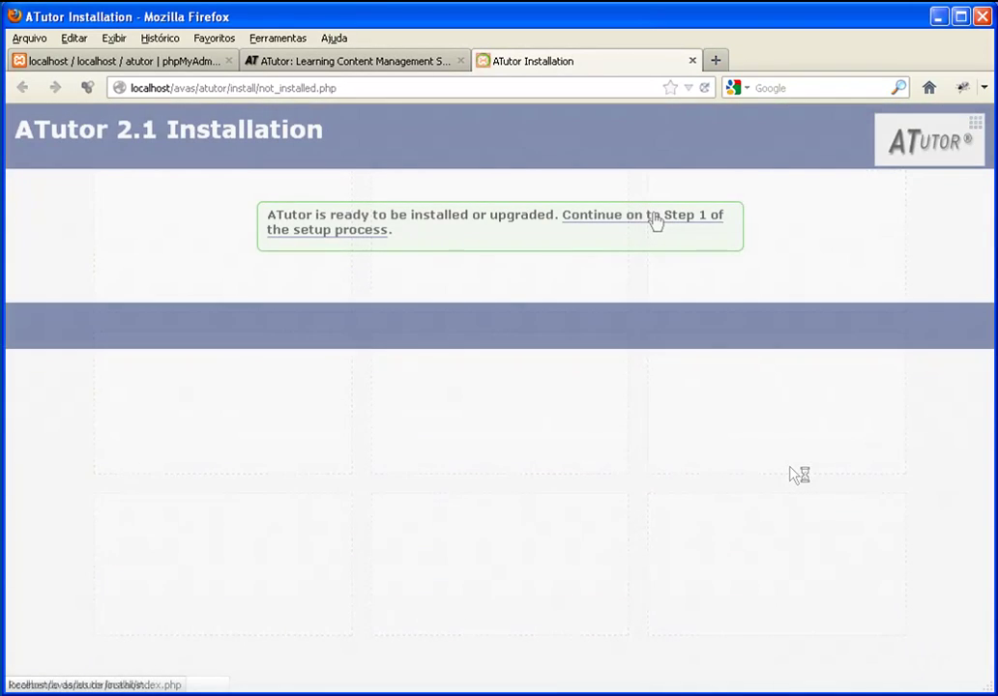
Continue past the passing requirements check and start a new ATutor installation
click(656, 222)
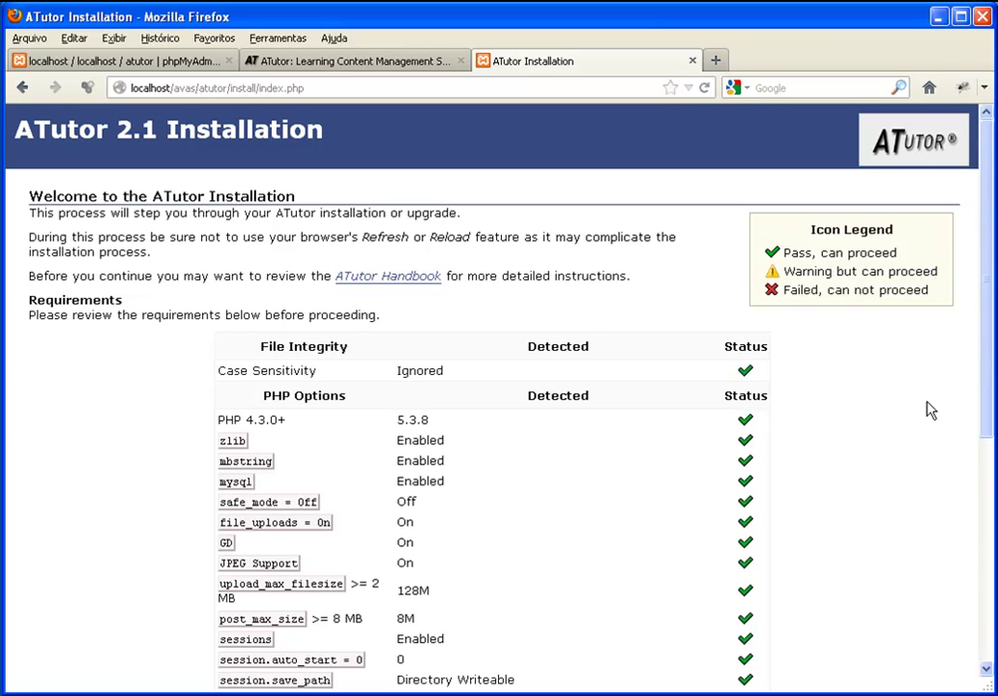
drag(989, 367, 986, 573)
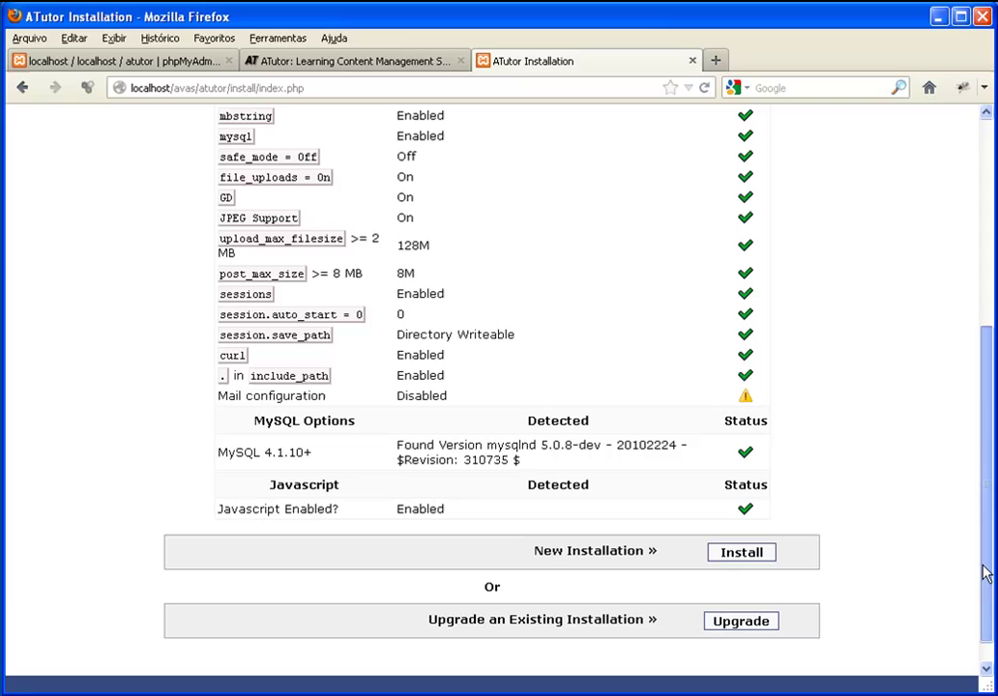
click(755, 560)
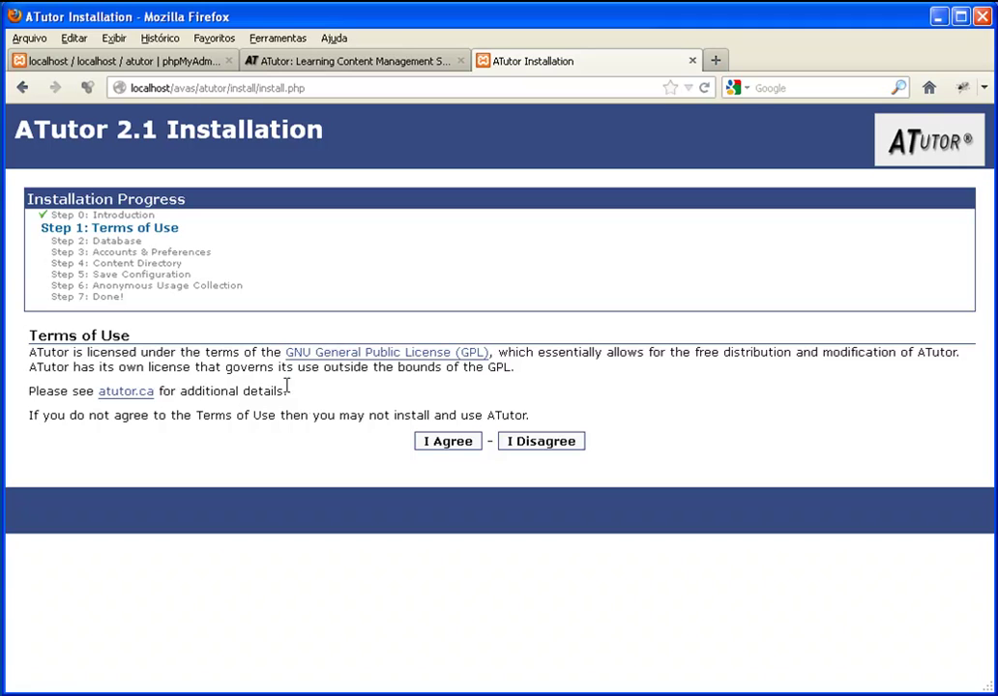
Accept the terms and submit database settings: user root, localhost:3306, database atutor, prefix AT_
click(435, 445)
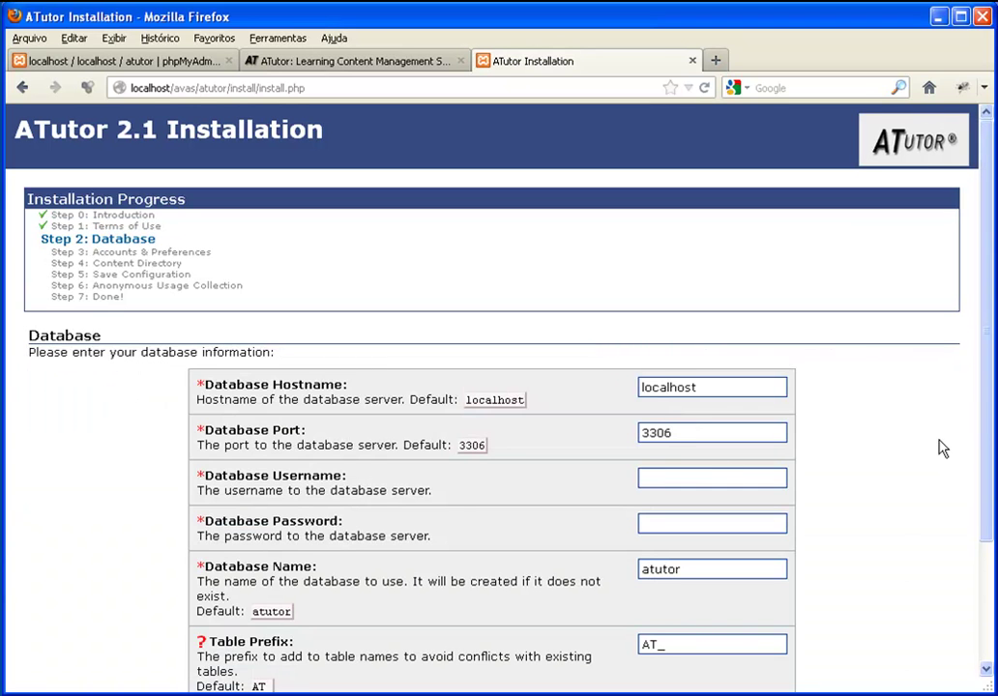
drag(987, 431, 983, 496)
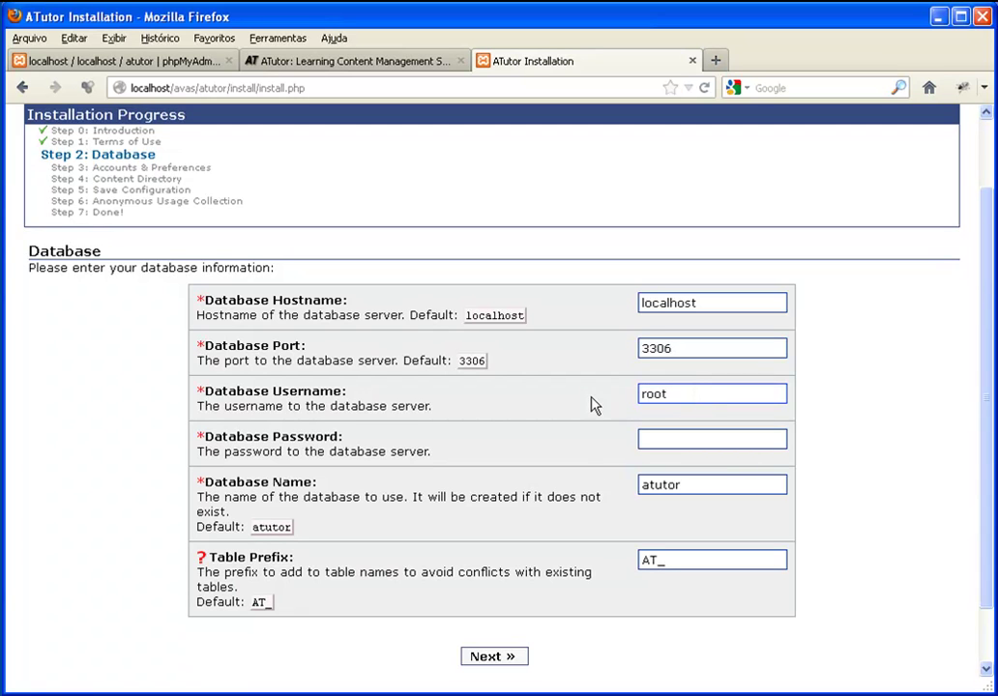
click(494, 658)
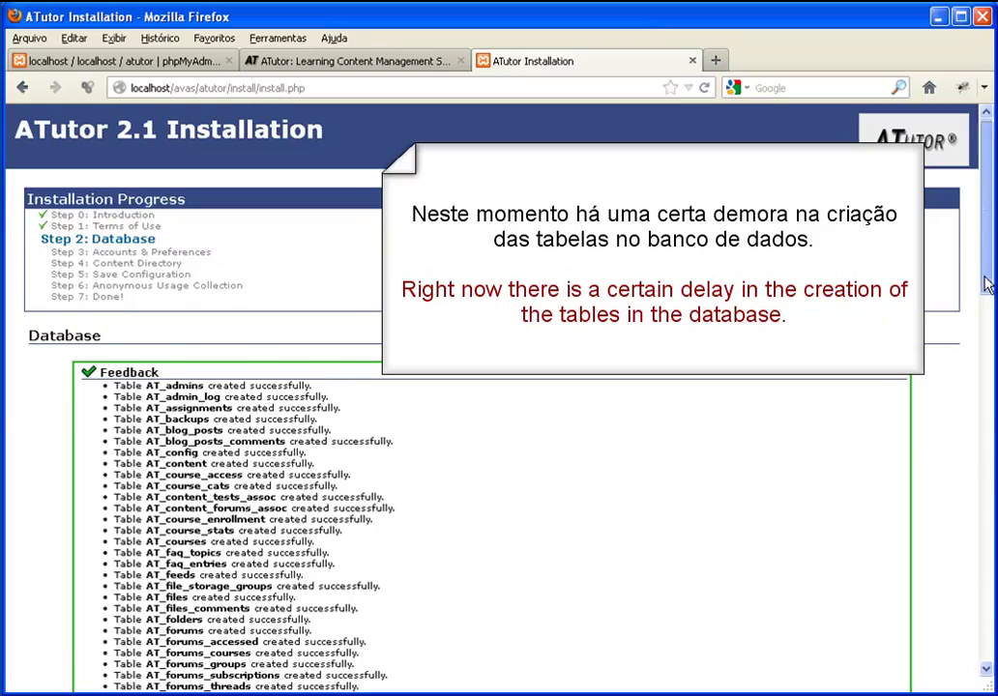
Review the AT_ table-creation results and proceed to Accounts & Preferences
scroll(986, 311, down, 2)
drag(987, 312, 992, 665)
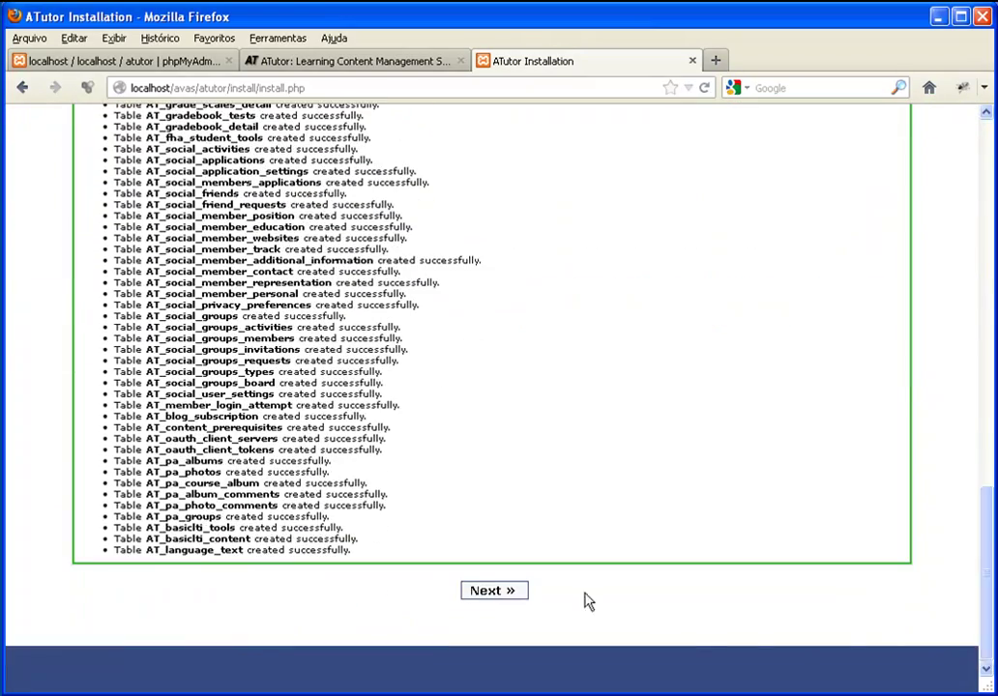
click(511, 595)
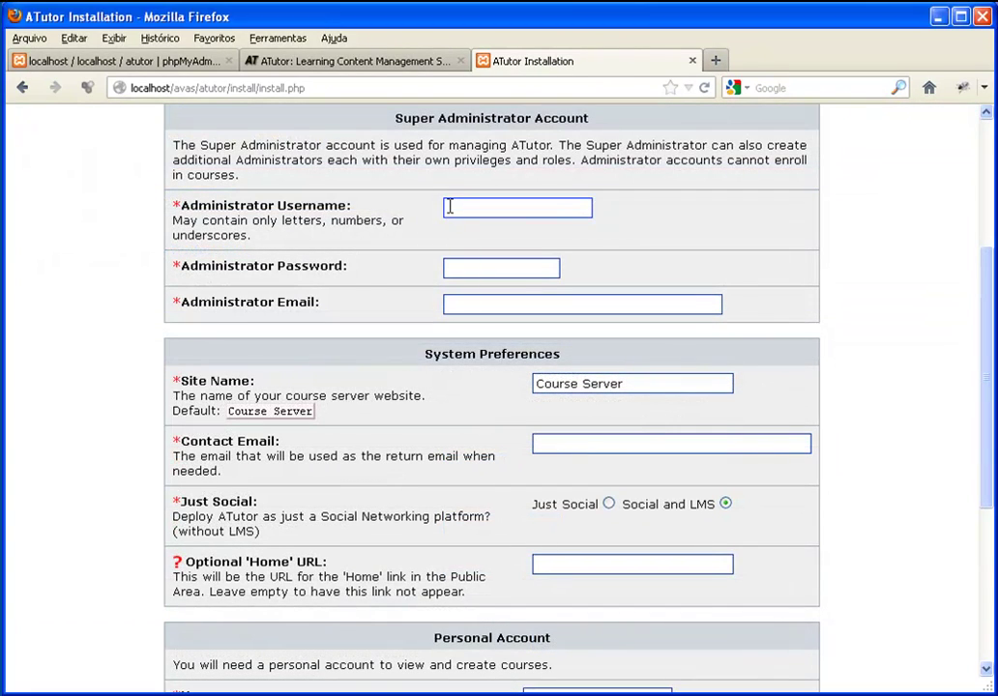
Enter the admin account, site name EadGames, contact e-mail, home URL and personal account details
text(min)
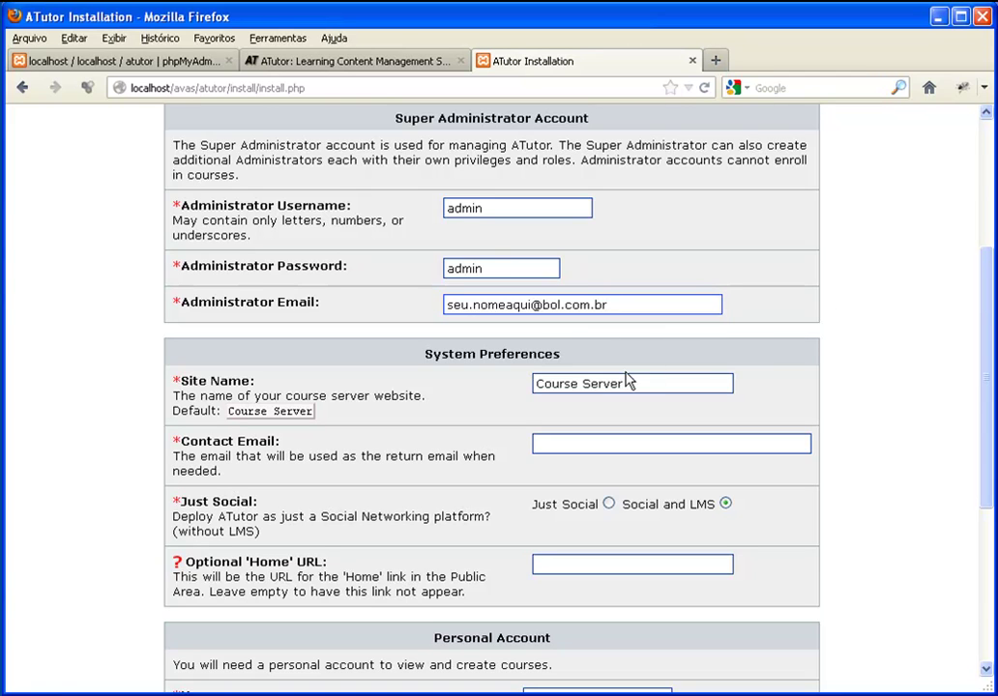
drag(627, 383, 495, 380)
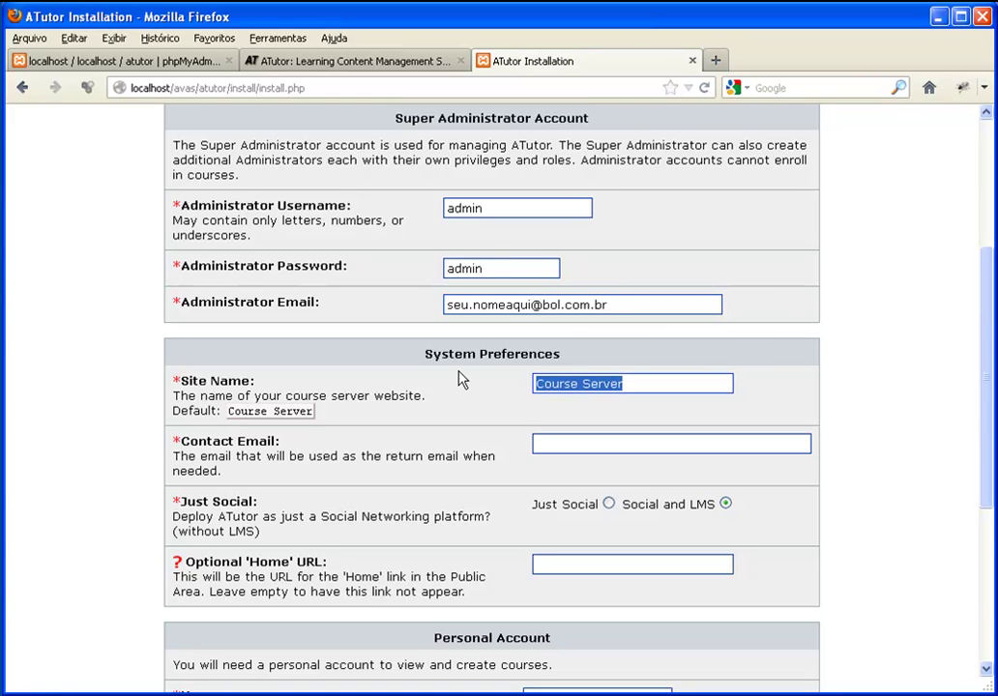
text(Ead)
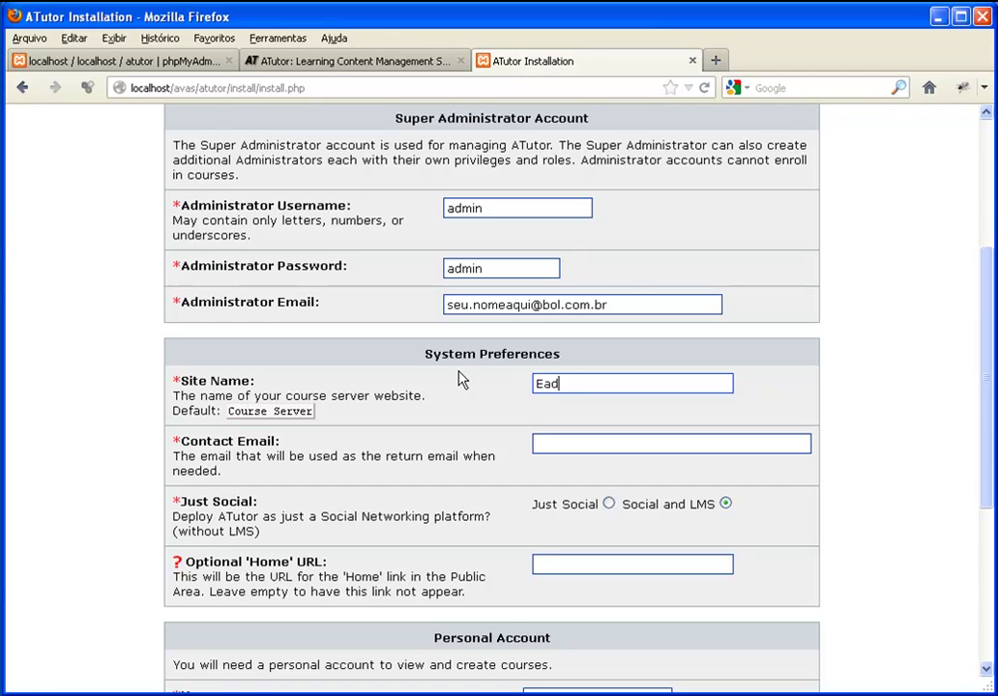
text(Games)
key(Tab)
text(aqui)
text(.seunome@bol.com.br)
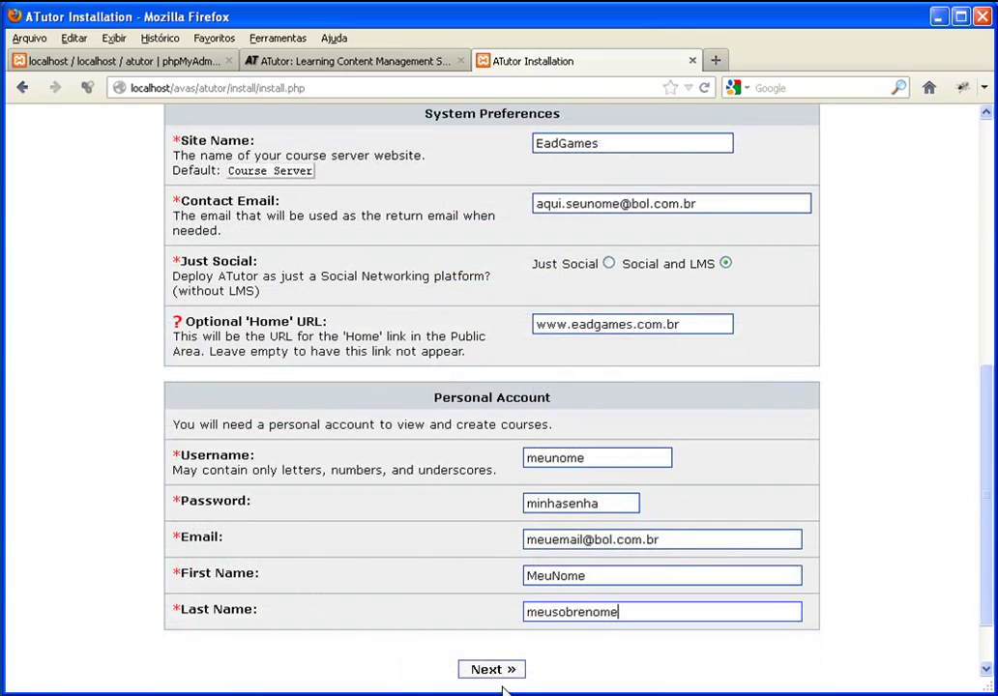
click(491, 669)
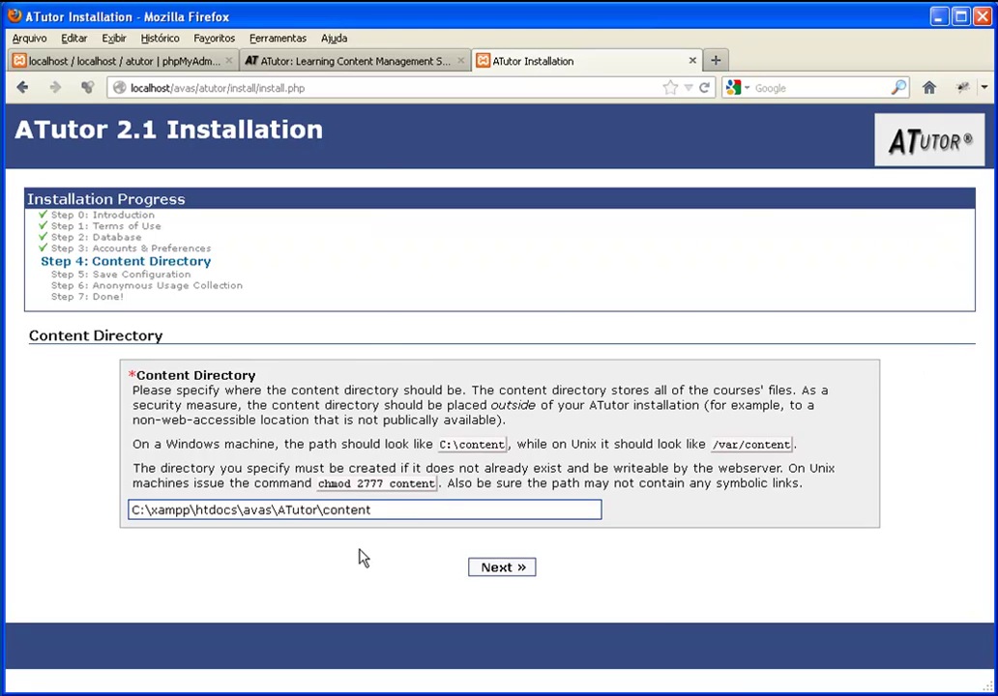
Submit C:\xampp\htdocs\avas\ATutor\content as the content directory, which is reported missing
click(511, 569)
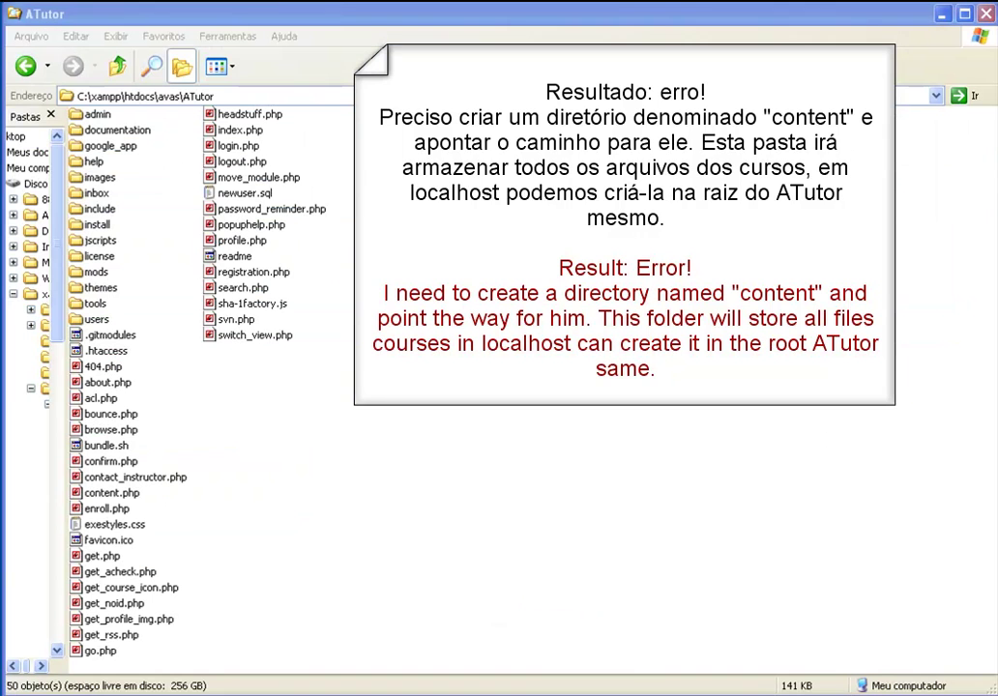
Create a new folder named 'content' in C:\xampp\htdocs\avas\ATutor and return to Firefox
right_click(328, 399)
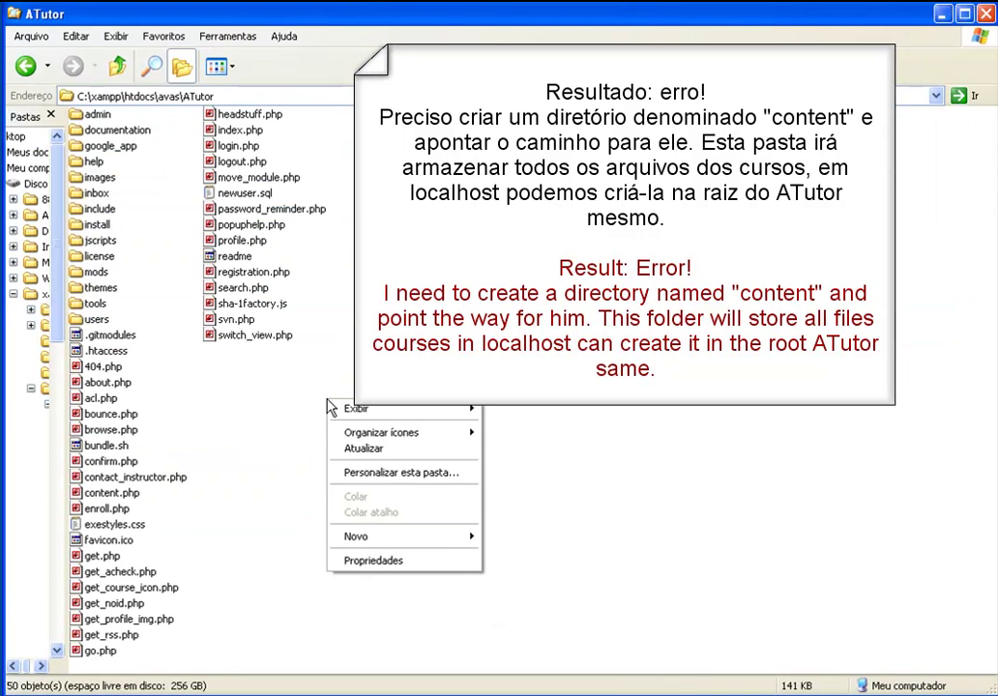
mouse_move(425, 536)
click(519, 542)
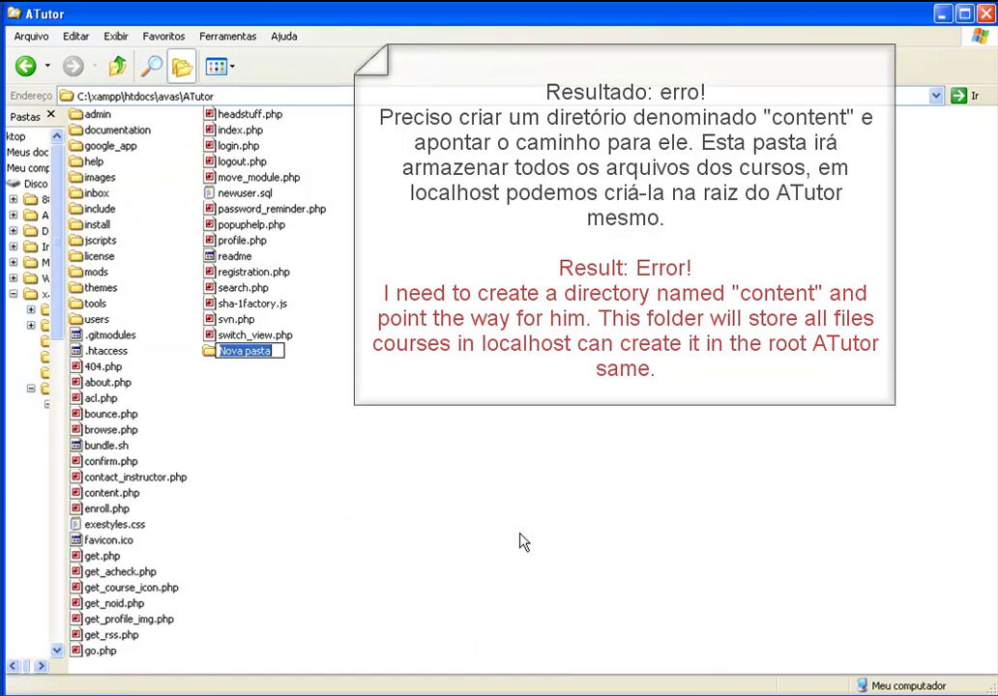
text(content)
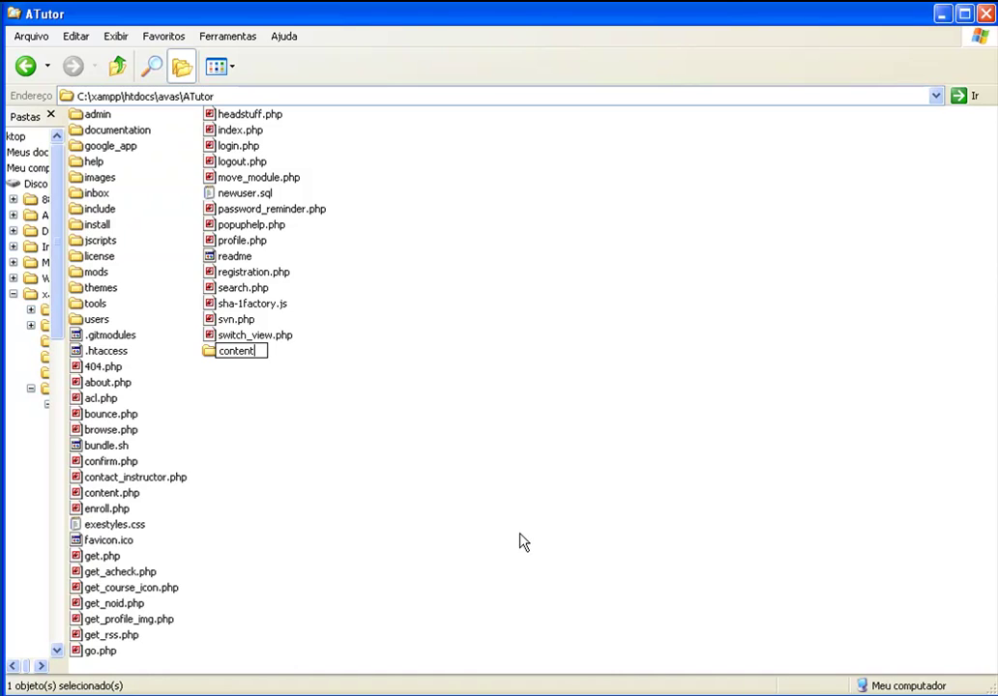
key(Return)
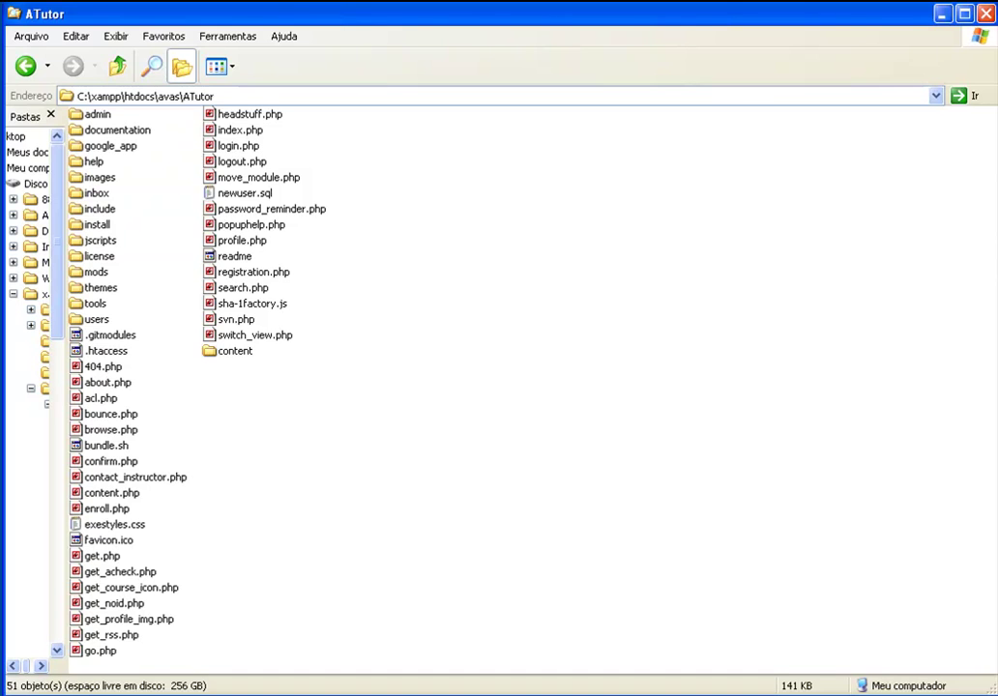
key(alt+Tab)
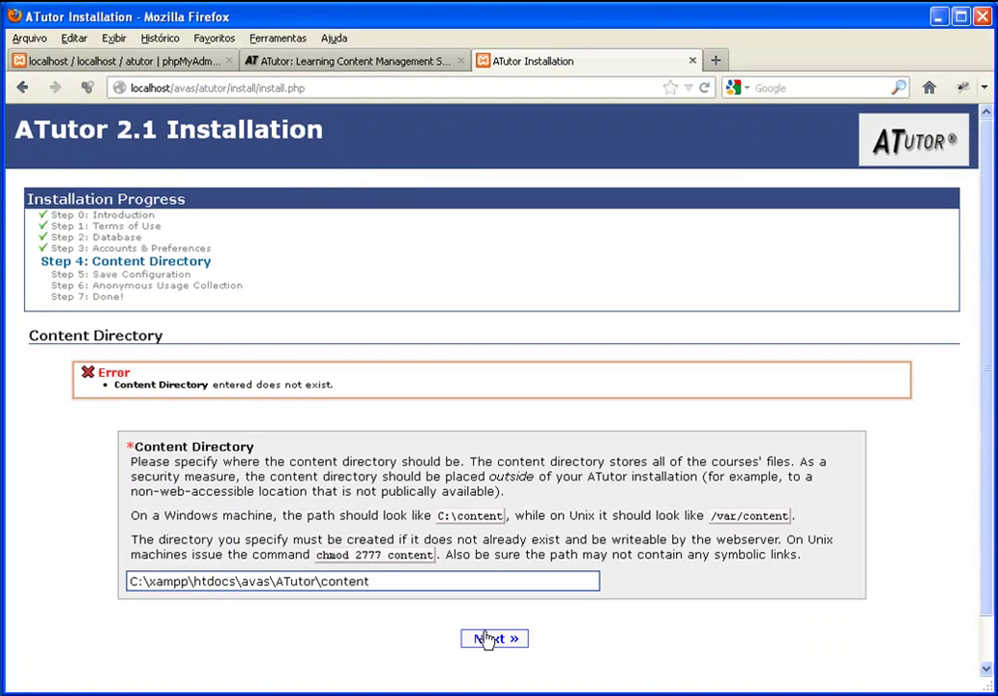
Pass Content Directory, Save Configuration and Anonymous Usage steps, then go to the login page
click(486, 638)
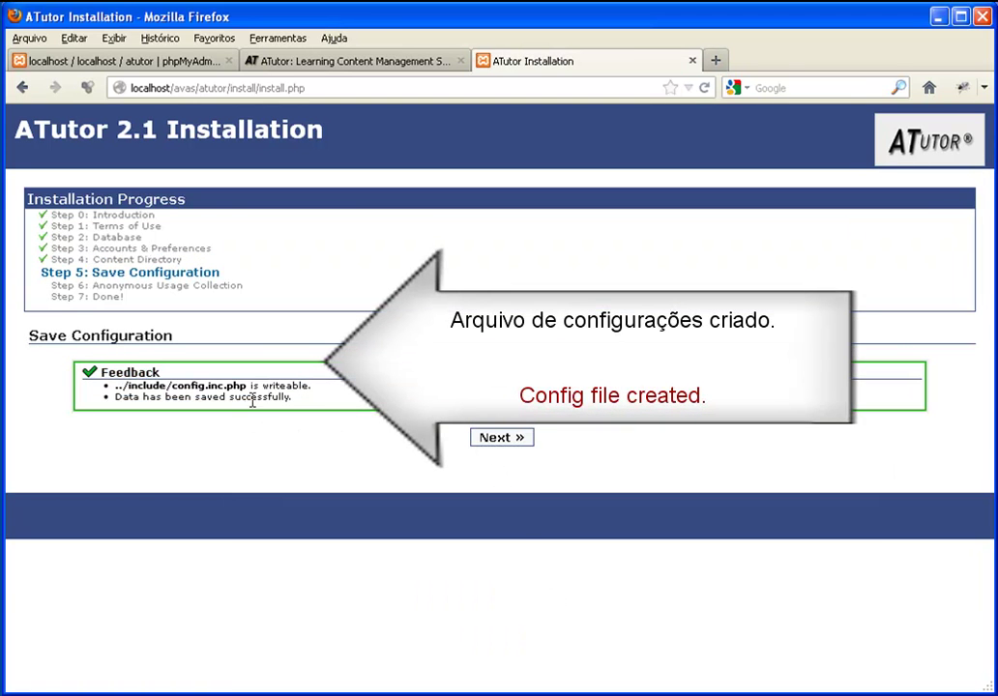
click(507, 440)
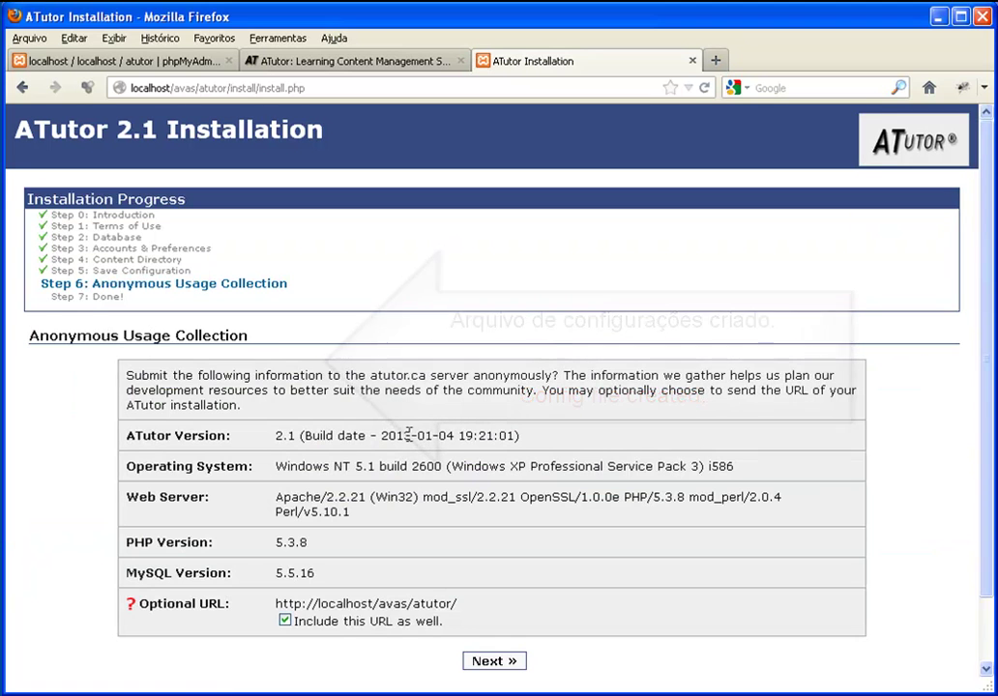
click(476, 662)
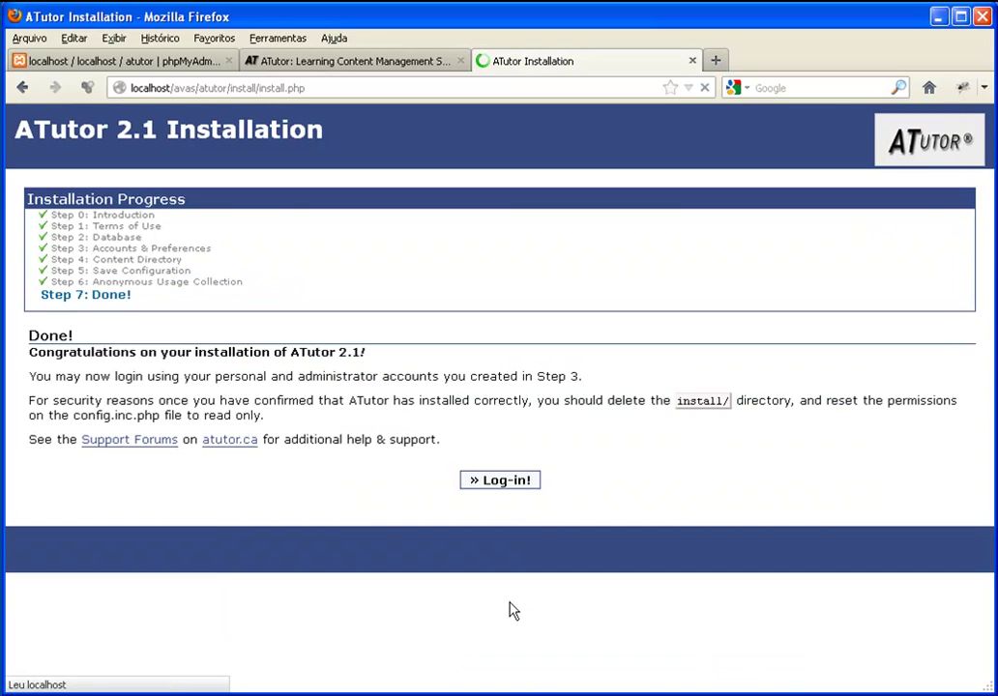
click(509, 482)
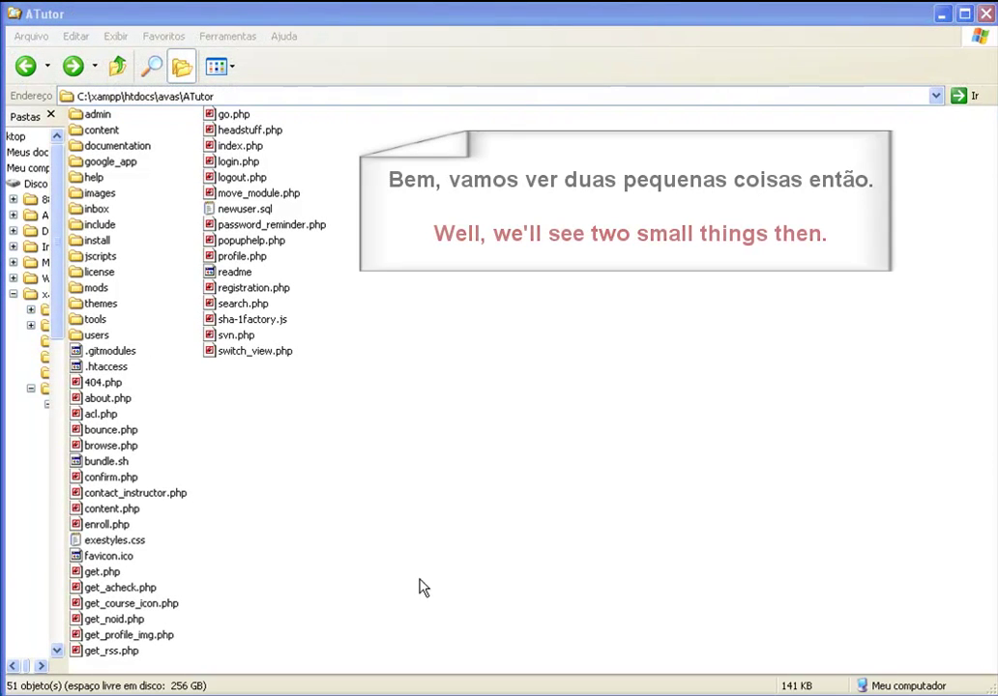
Append _lixo to the ATutor install folder's name in Explorer, making it install_lixo
click(96, 241)
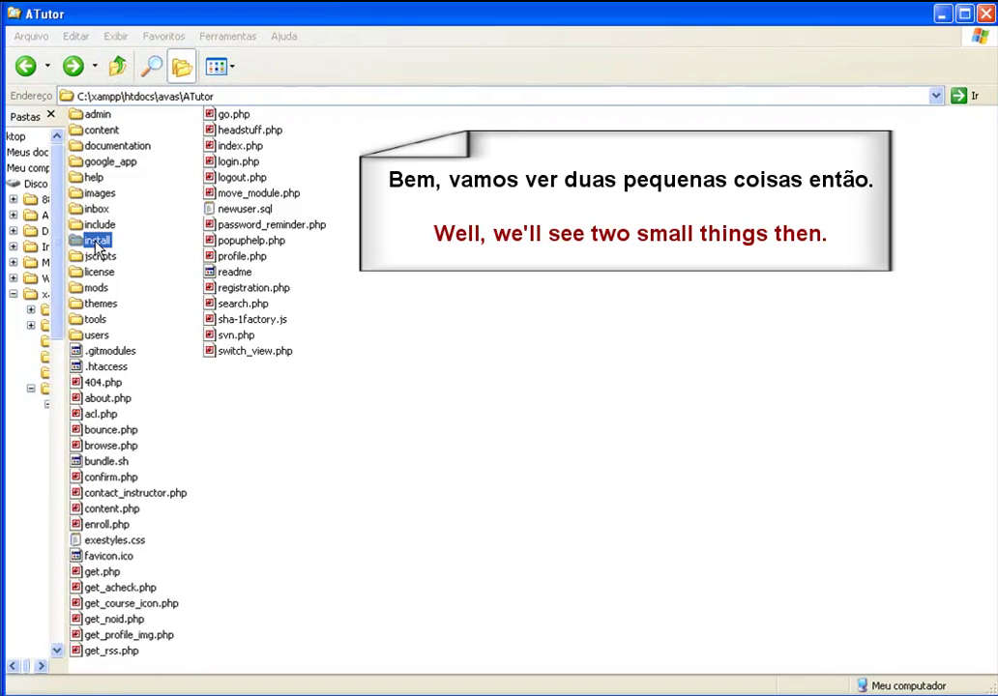
right_click(96, 242)
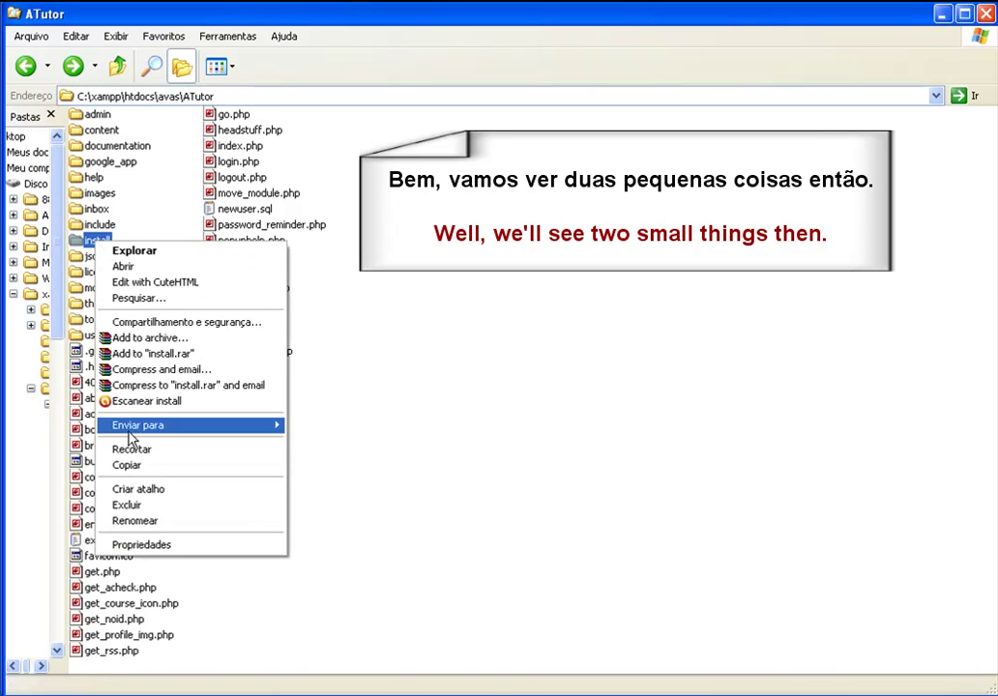
click(134, 522)
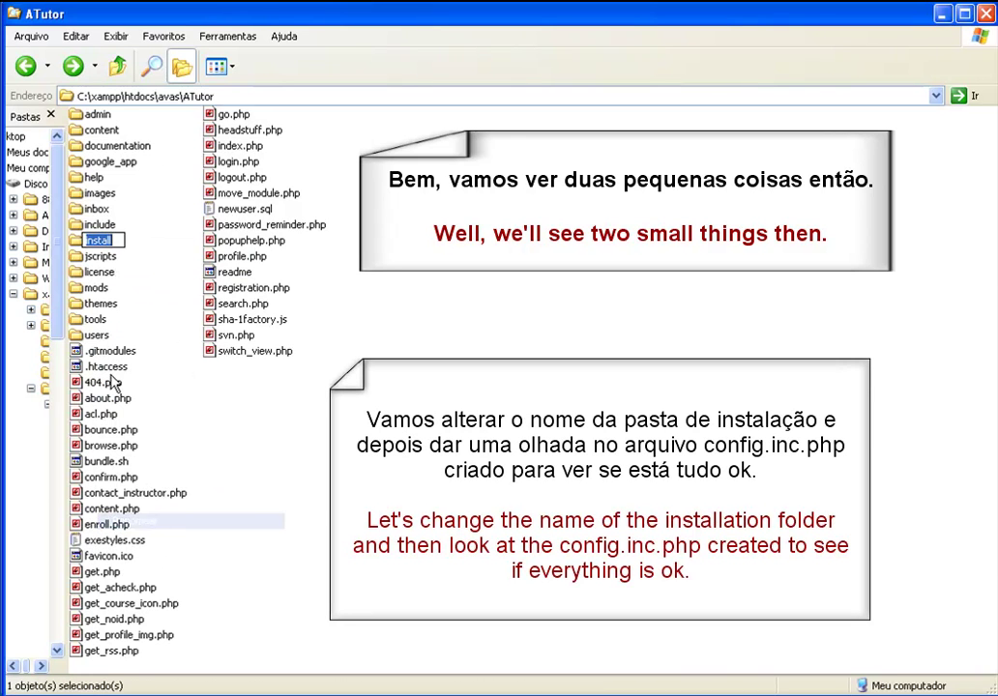
click(122, 239)
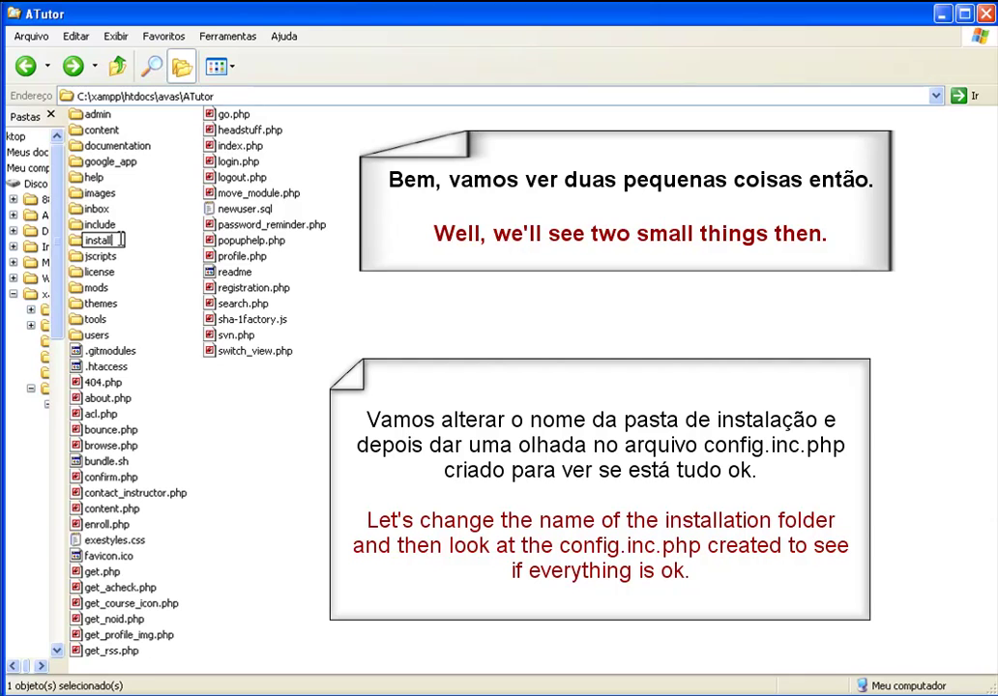
text(_lixo)
click(312, 461)
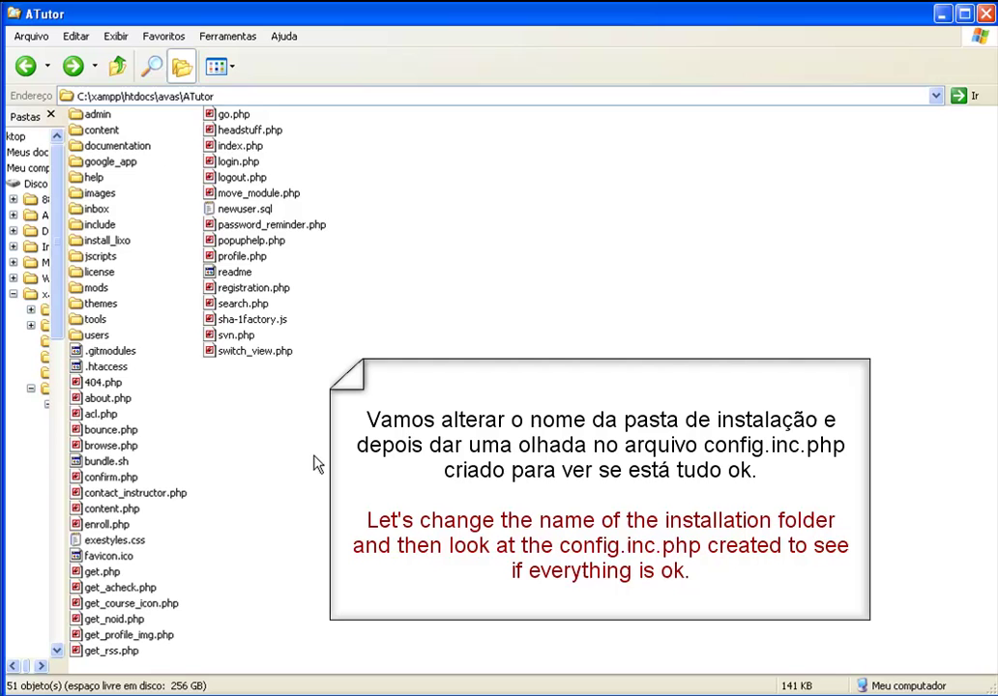
Open include\config.inc.php in Codelobster and bring its define() lines into view
double_click(92, 224)
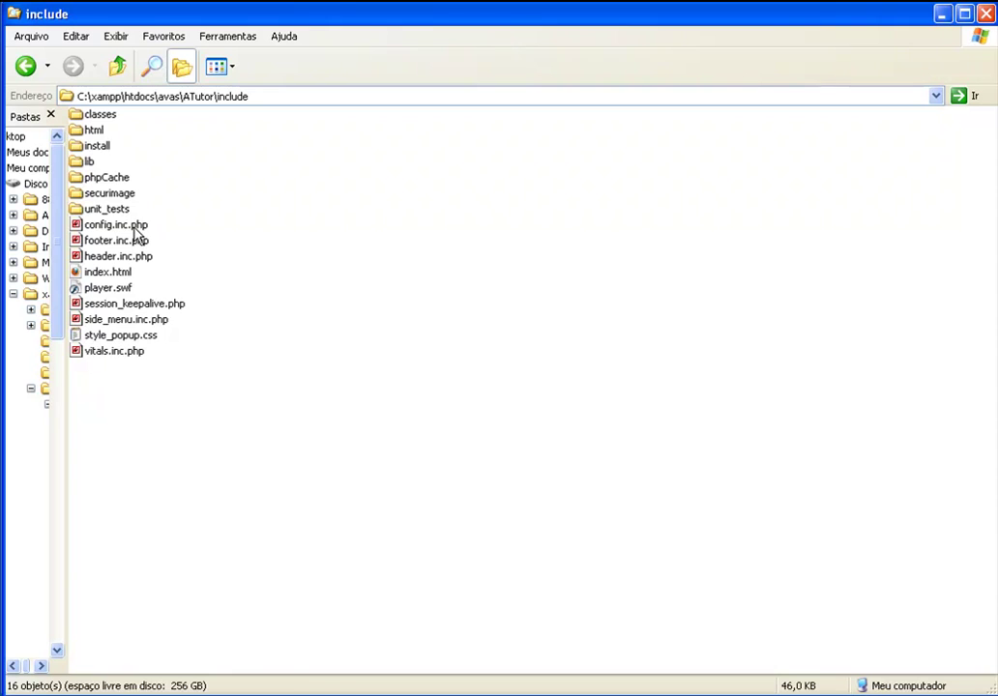
click(135, 225)
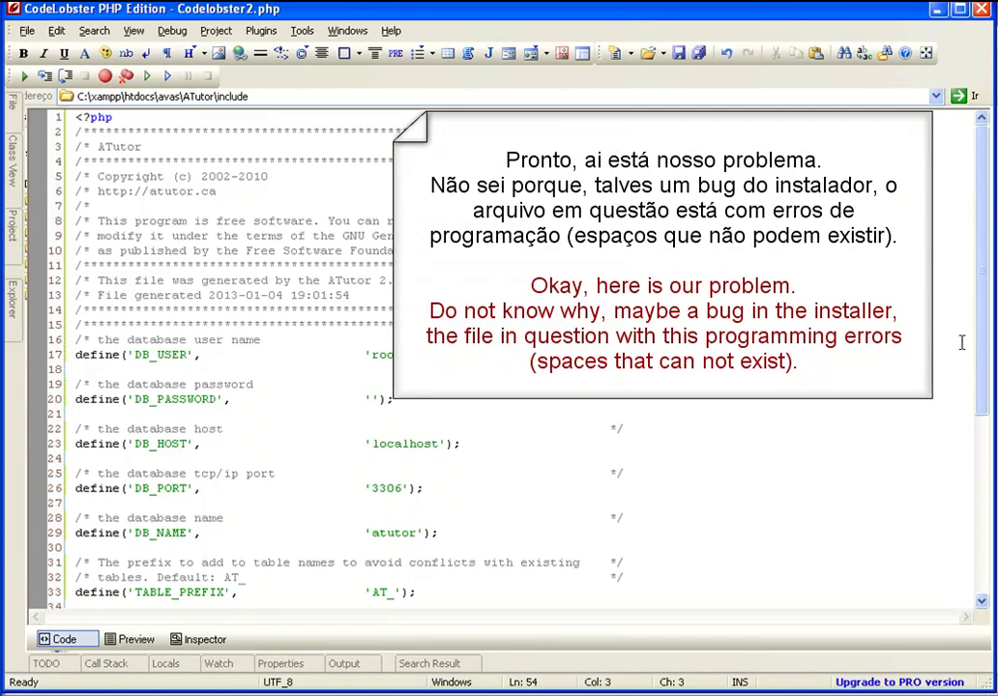
drag(976, 372, 977, 443)
scroll(975, 440, up, 3)
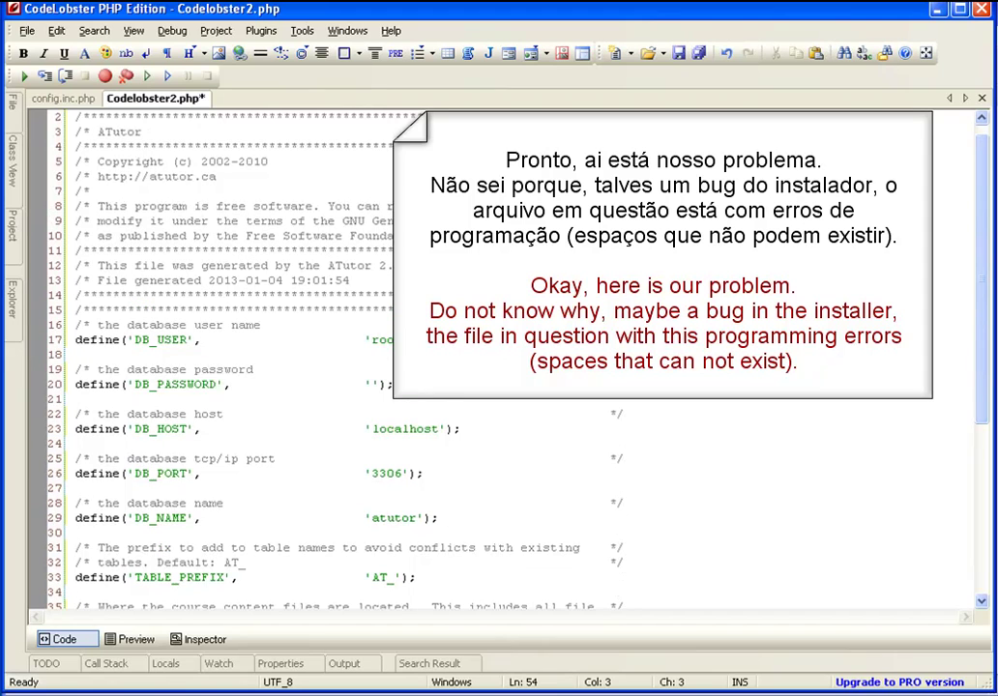
Delete the padding spaces before 'root' on line 17 and before the empty password on line 20
drag(364, 339, 203, 339)
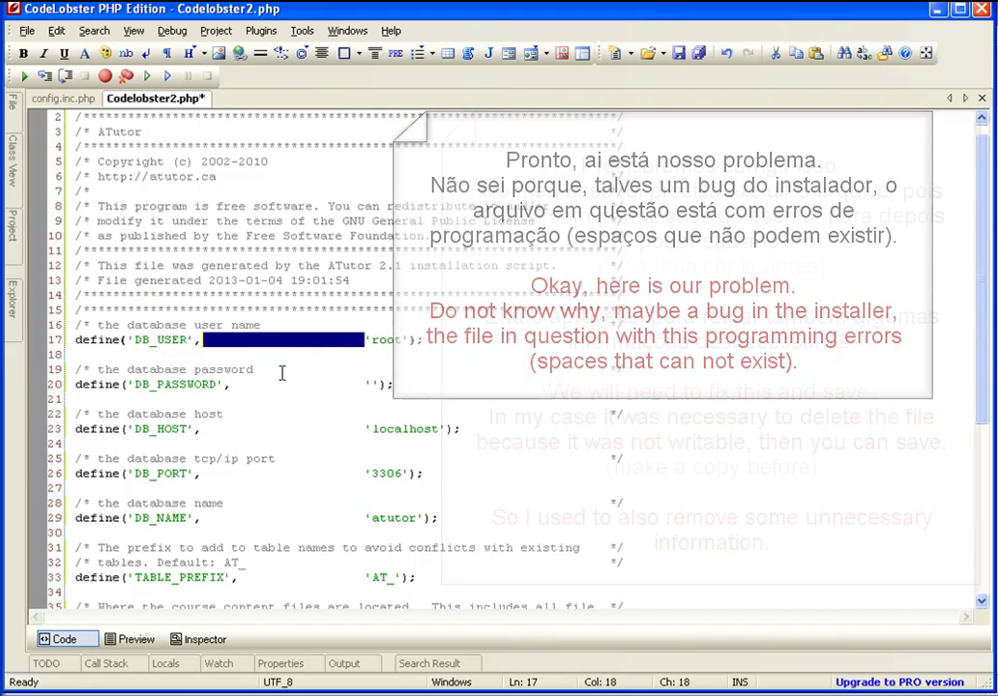
key(Delete)
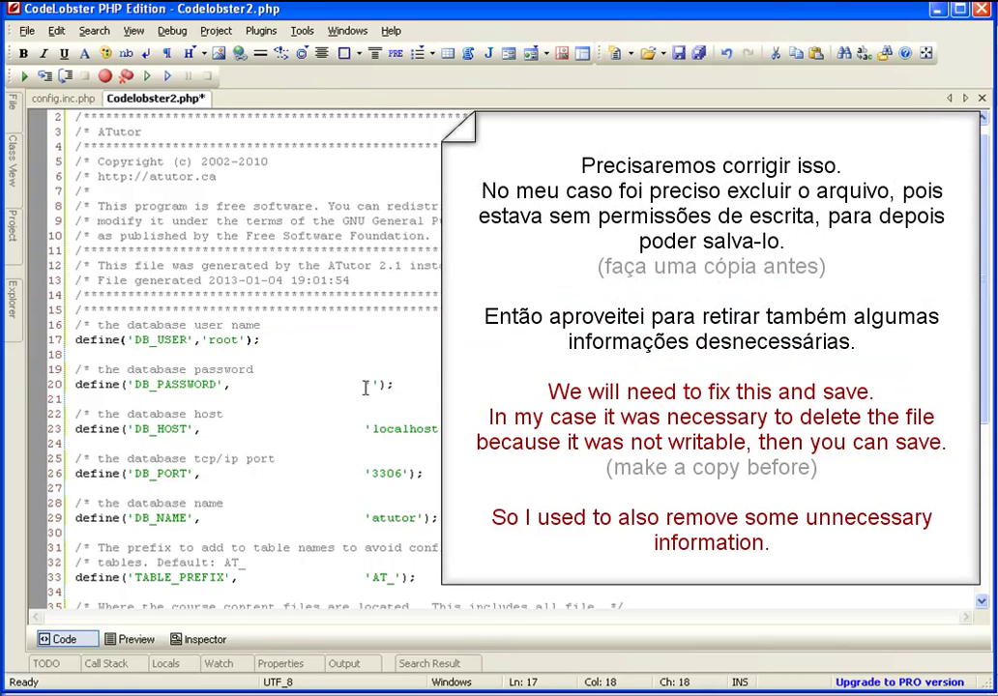
drag(363, 386, 236, 386)
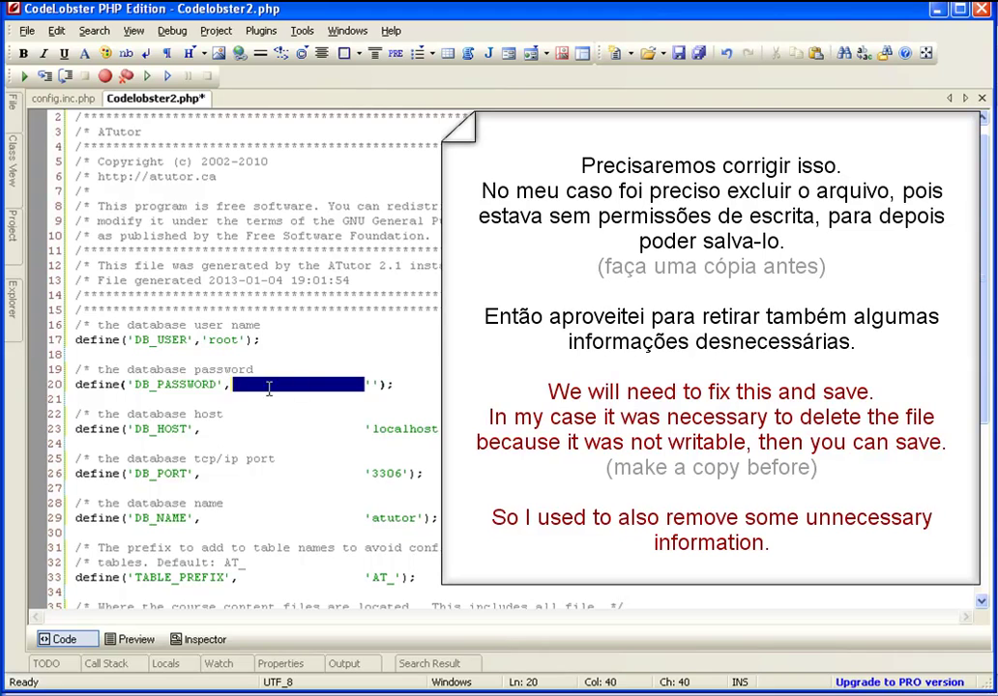
key(Delete)
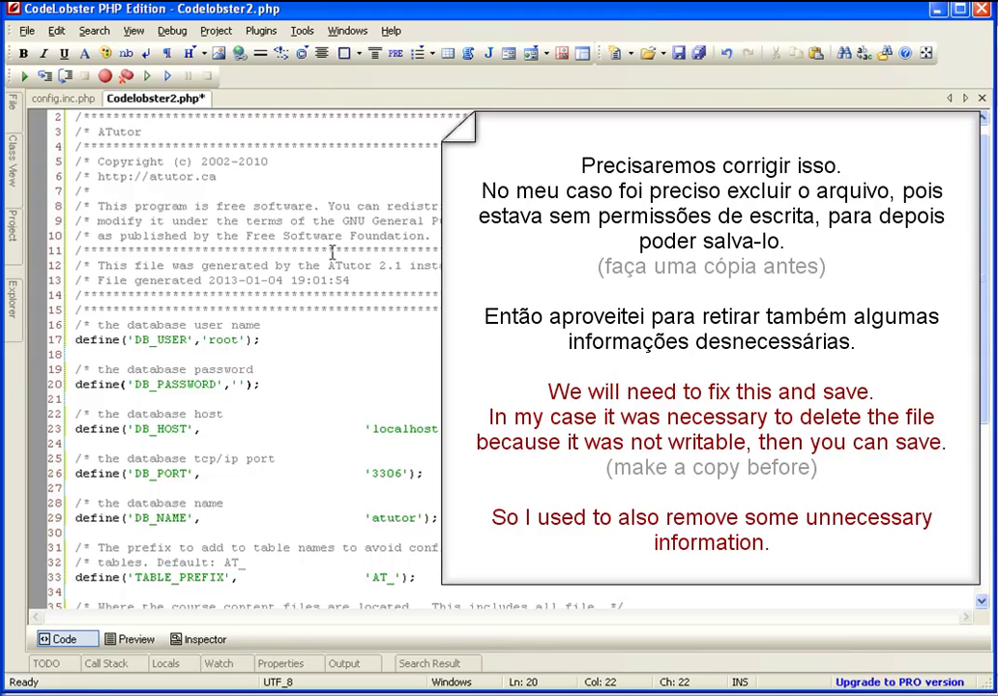
click(70, 101)
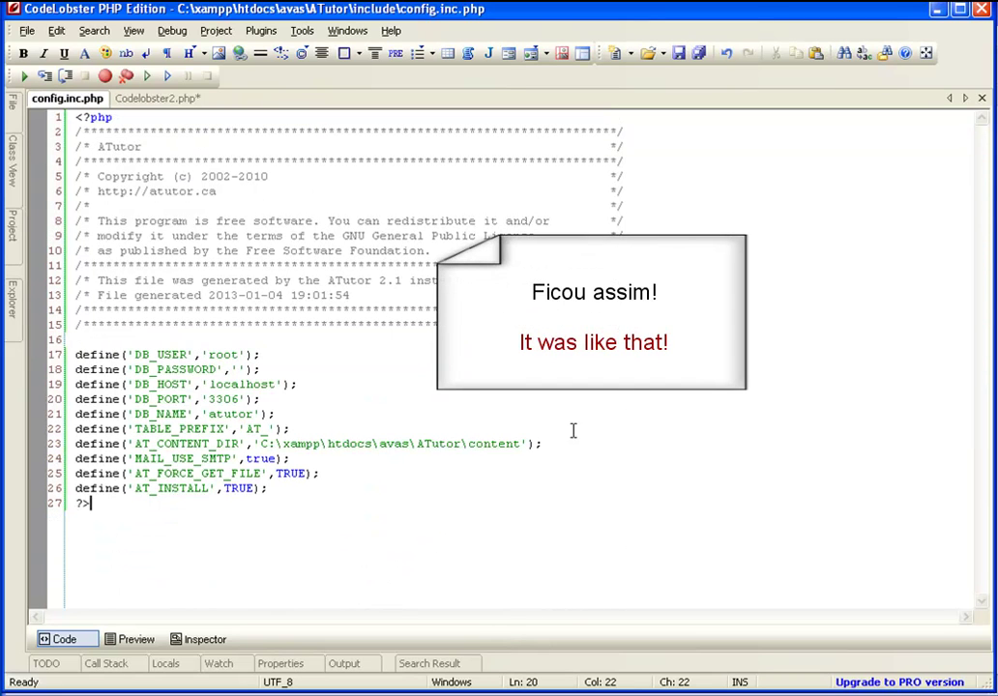